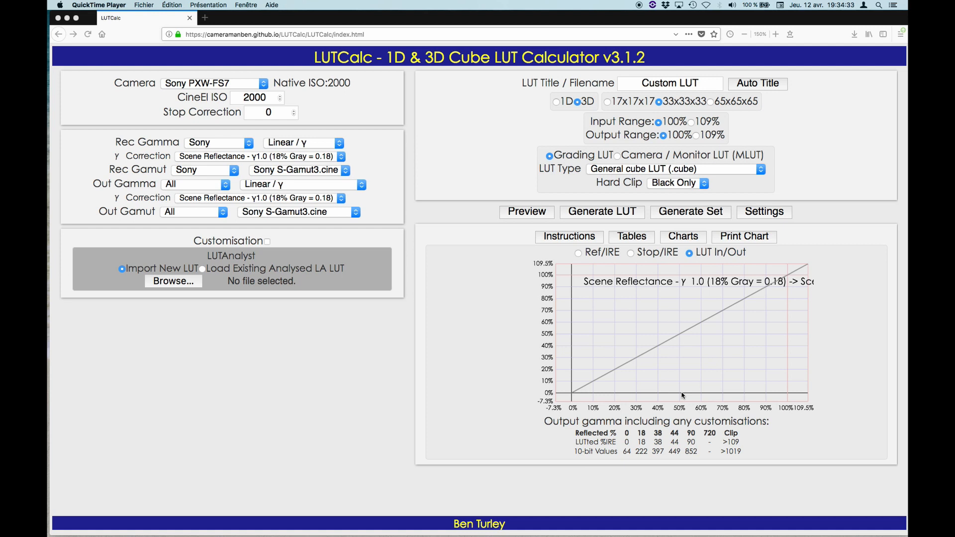
Examine the linear gamma on the Stop/IRE chart, and return to the LUT In/Out chart.
left_click(632, 254)
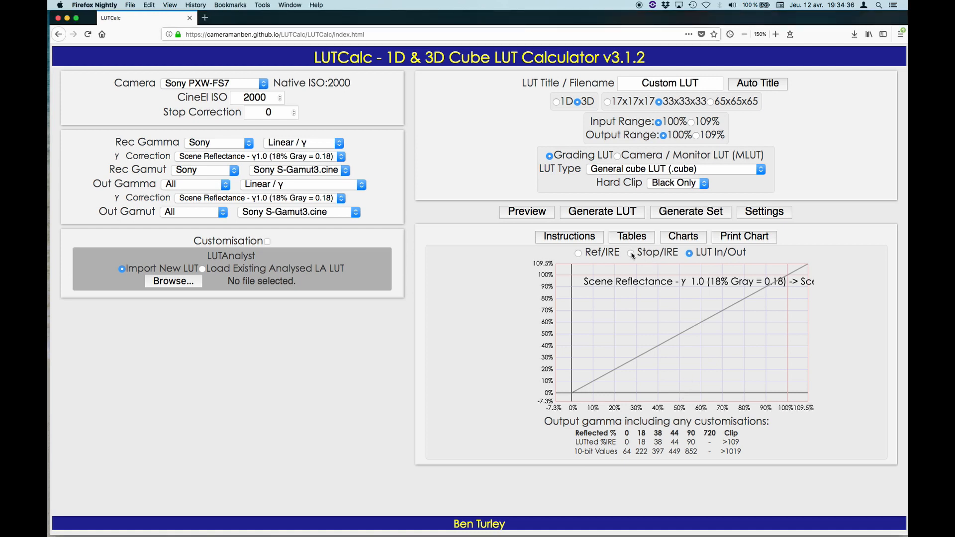
left_click(632, 254)
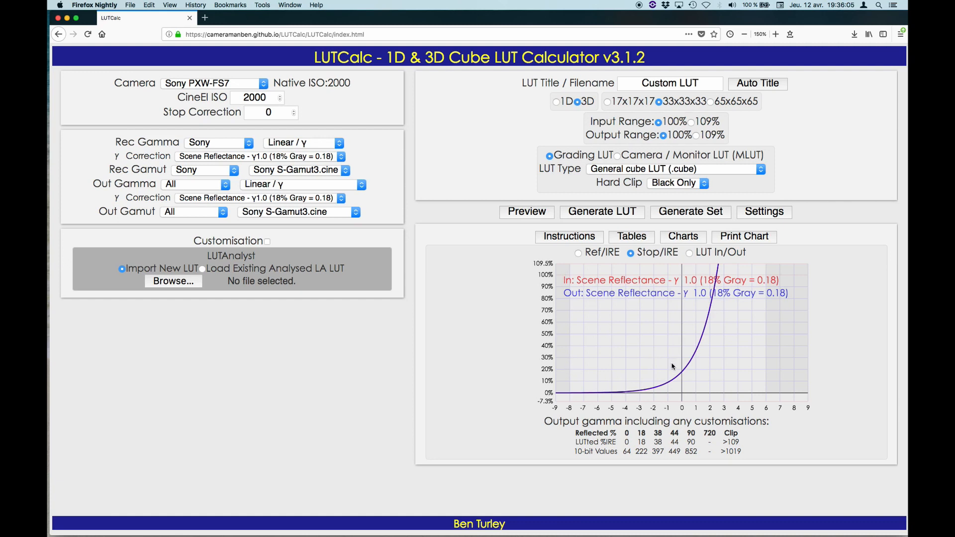
left_click(690, 255)
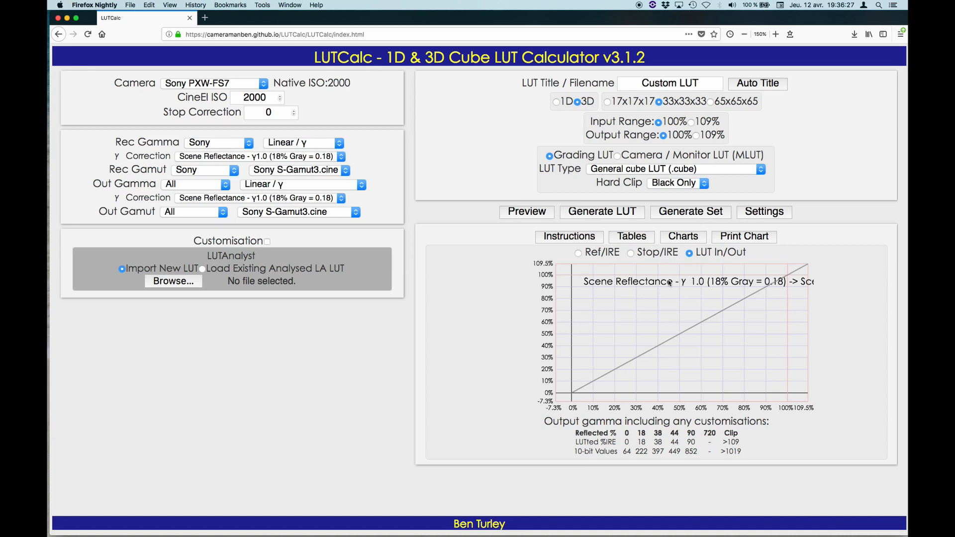
Show the grayscale preview image together with the LUT In/Out chart.
left_click(526, 213)
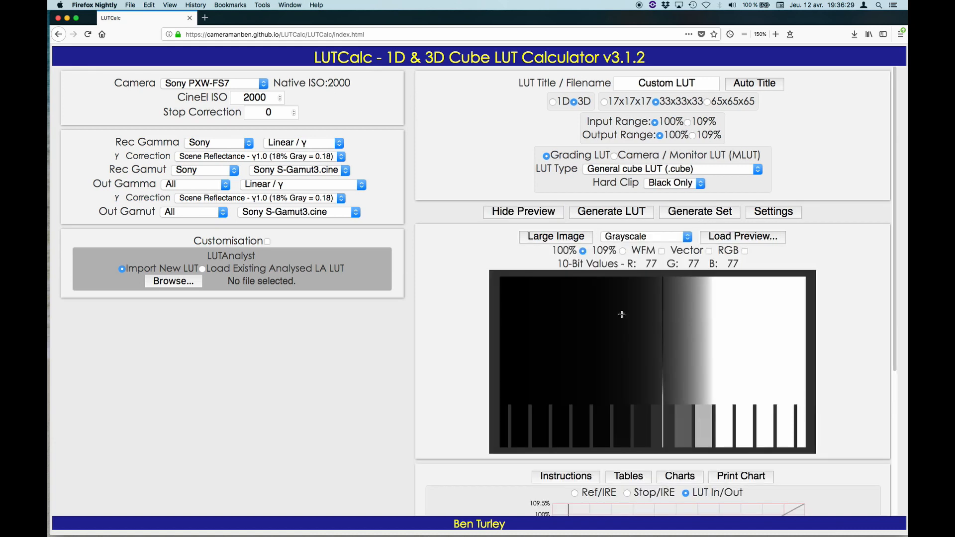
scroll(630, 358, "down", 2)
scroll(631, 338, "down", 3)
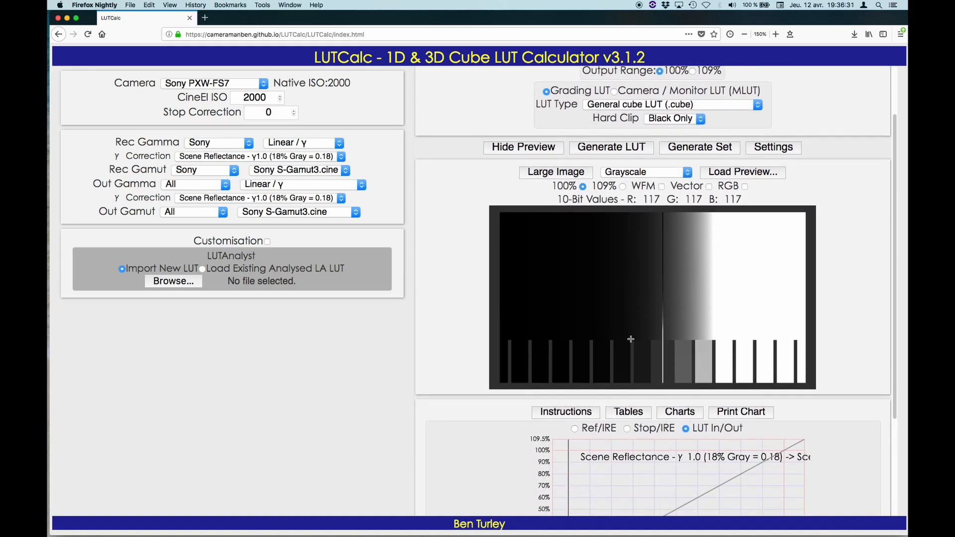
scroll(830, 298, "down", 1)
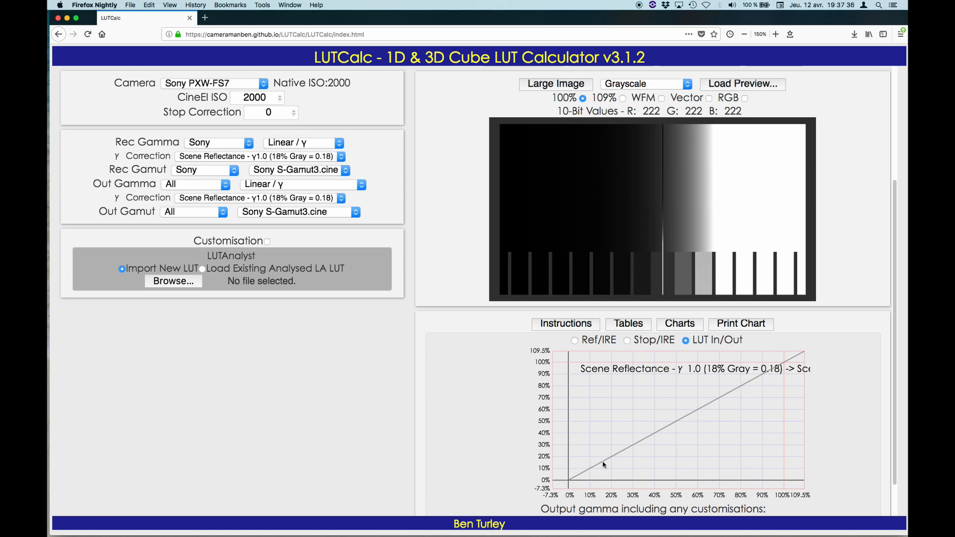
Set the gamma correction of the output gamma to γ2.2.
left_click(342, 199)
left_click(339, 200)
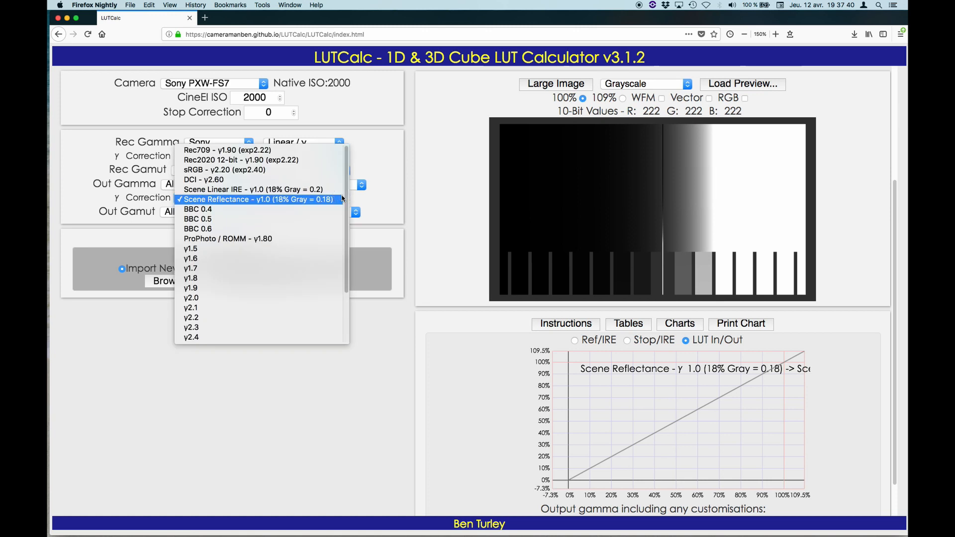
left_click(252, 317)
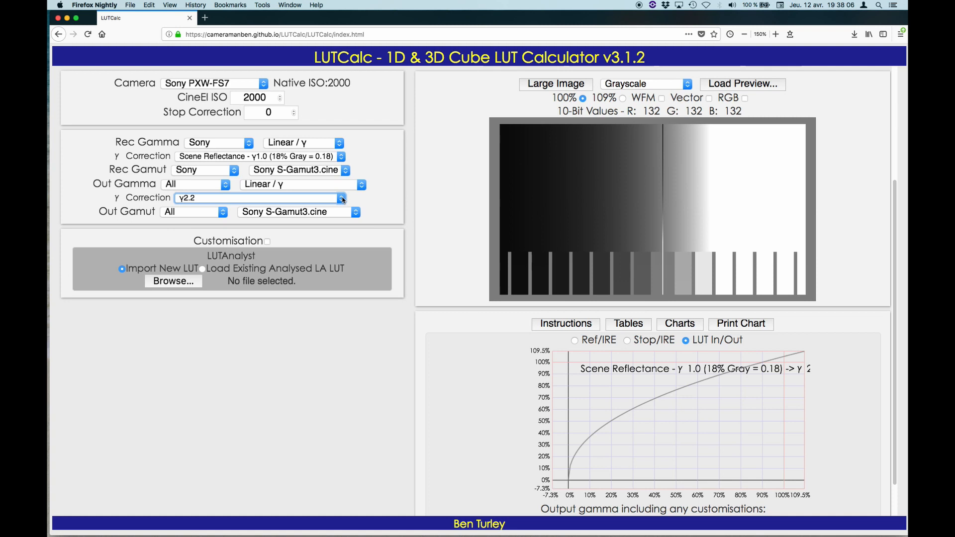
Set the output gamma correction to γ2.4 and display the curves on the Ref/IRE chart.
left_click(342, 198)
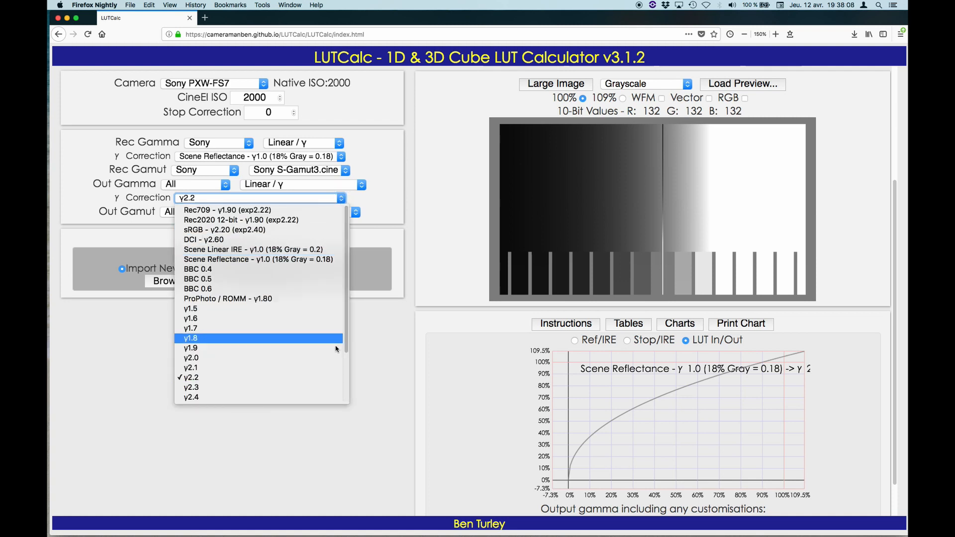
left_click(308, 398)
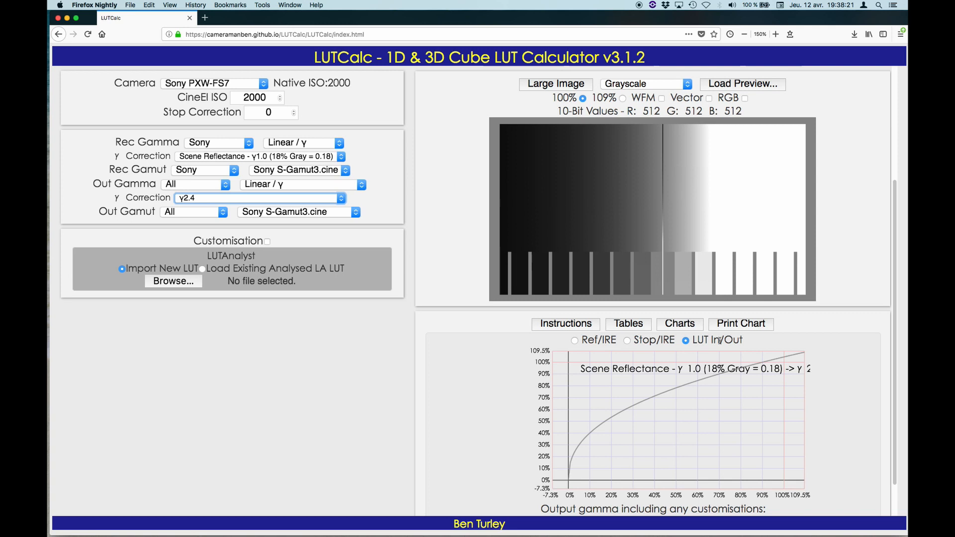
left_click(574, 340)
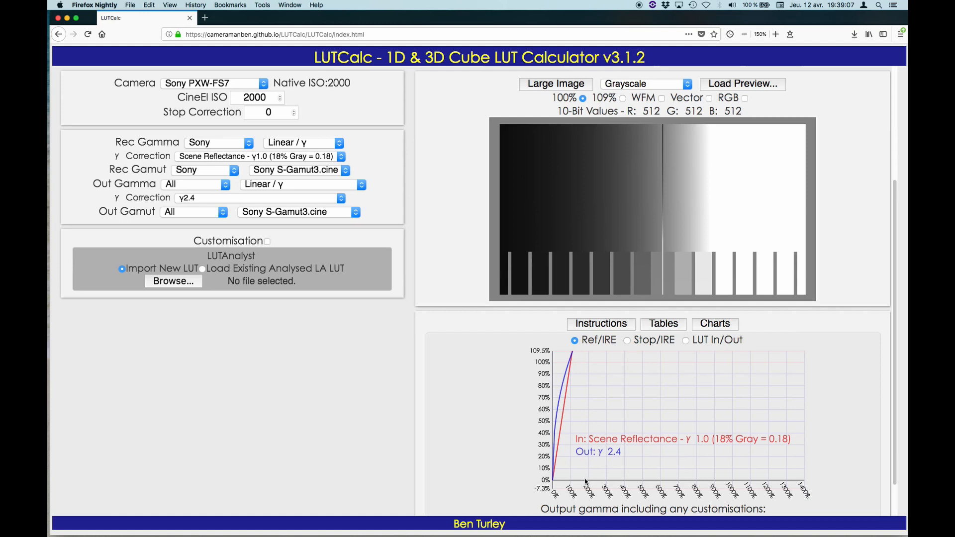
Set the output gamma to Rec709 (800%).
left_click(362, 184)
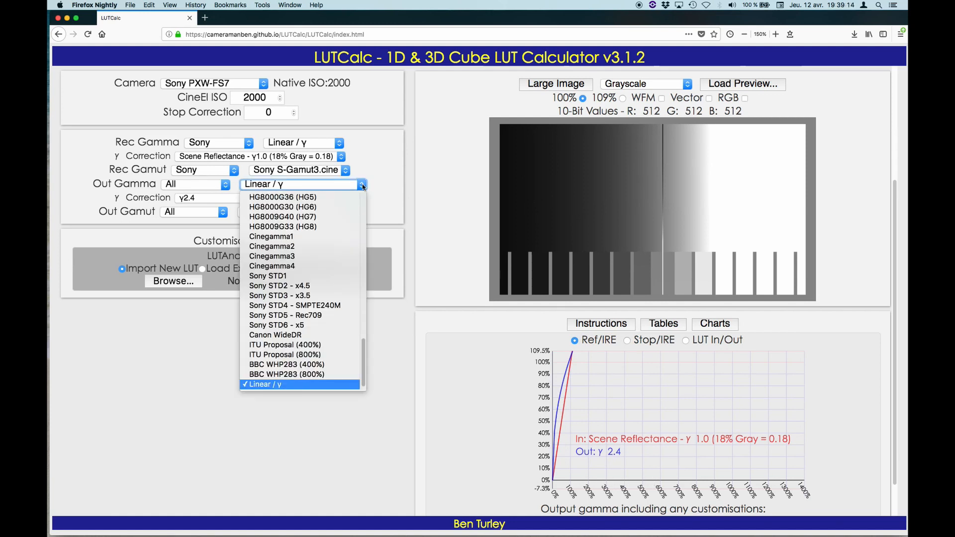
scroll(340, 240, "up", 5)
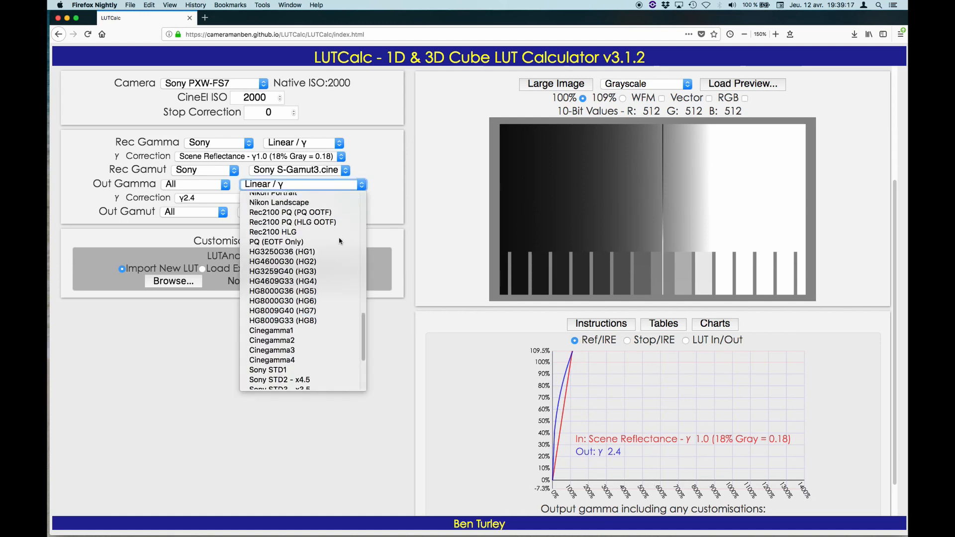
scroll(340, 240, "up", 5)
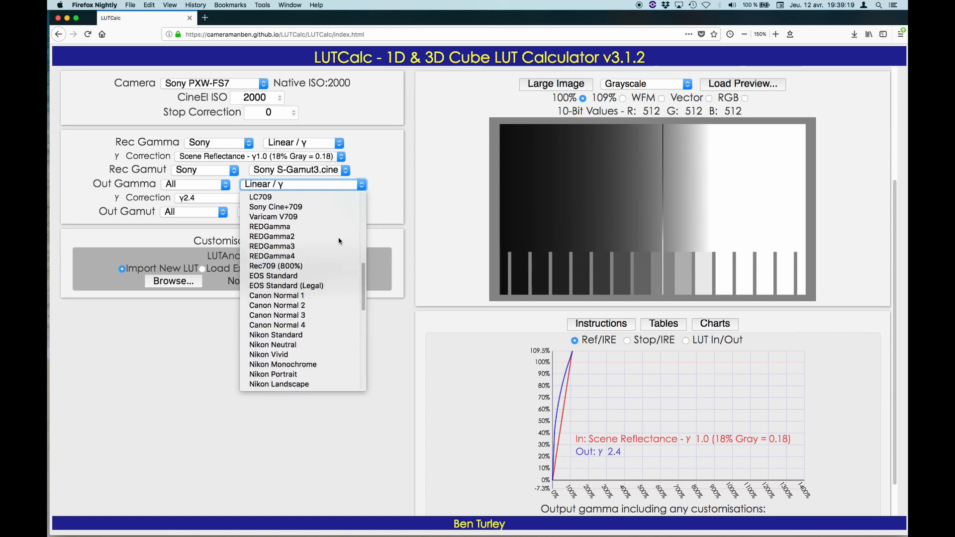
left_click(312, 268)
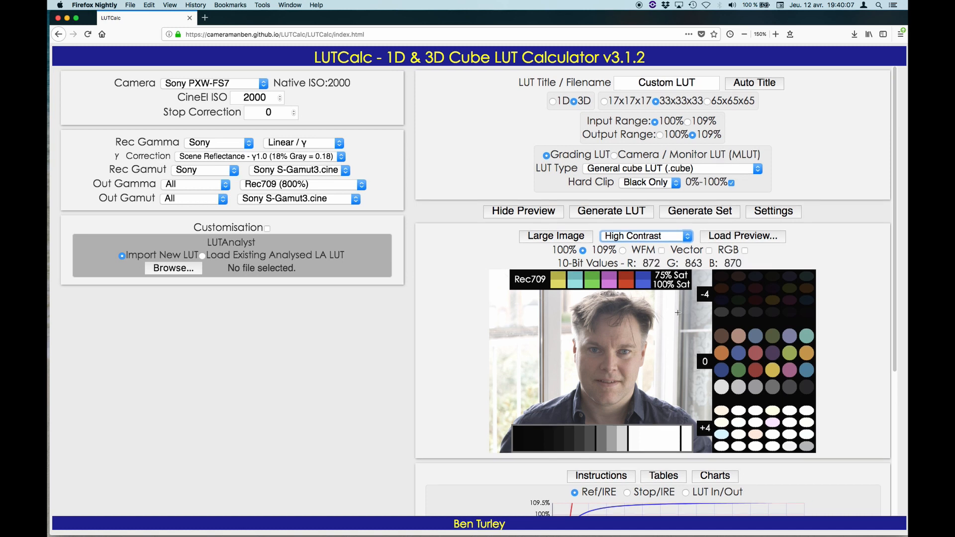
Set the output gamma to the hypergamma HG3250G36 (HG1), with the preview and full Ref/IRE chart in view.
scroll(677, 312, "down", 3)
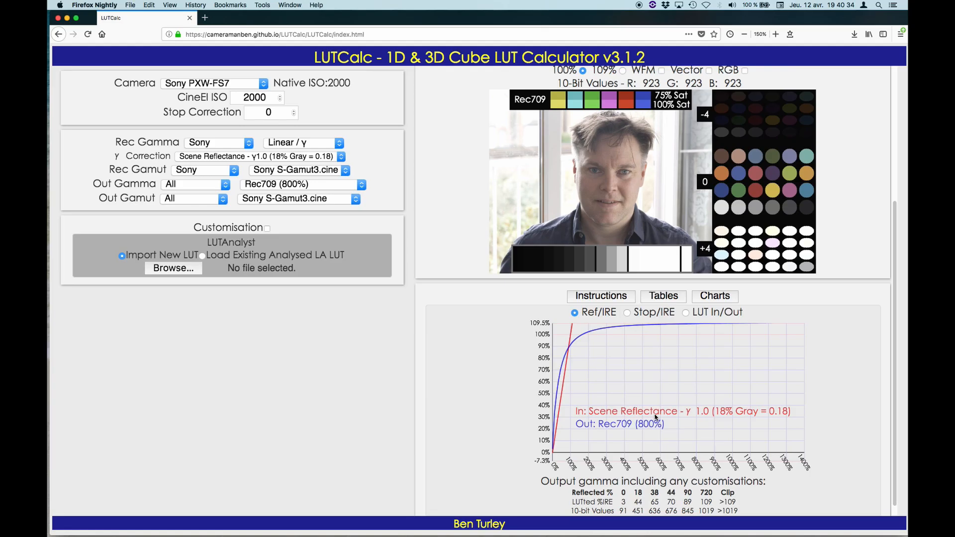
scroll(654, 416, "down", 1)
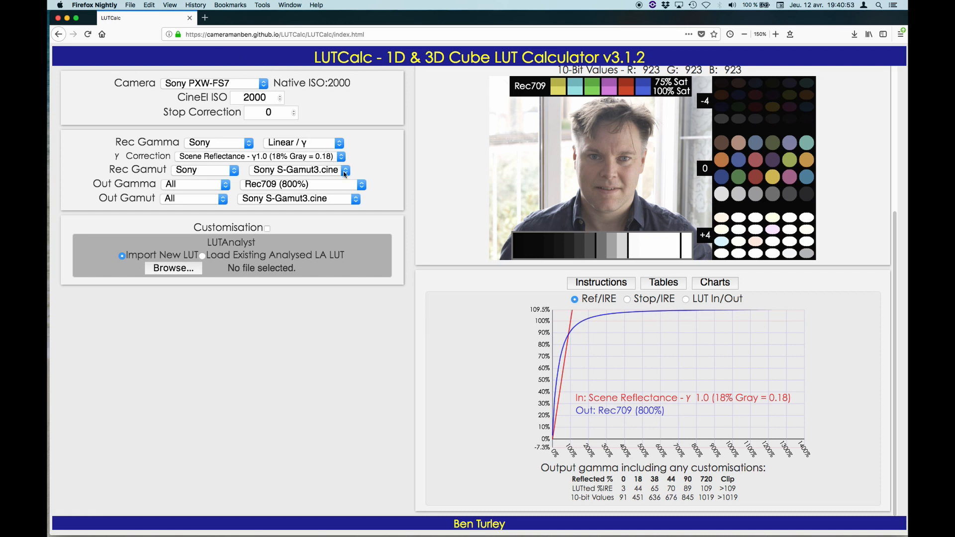
left_click(362, 185)
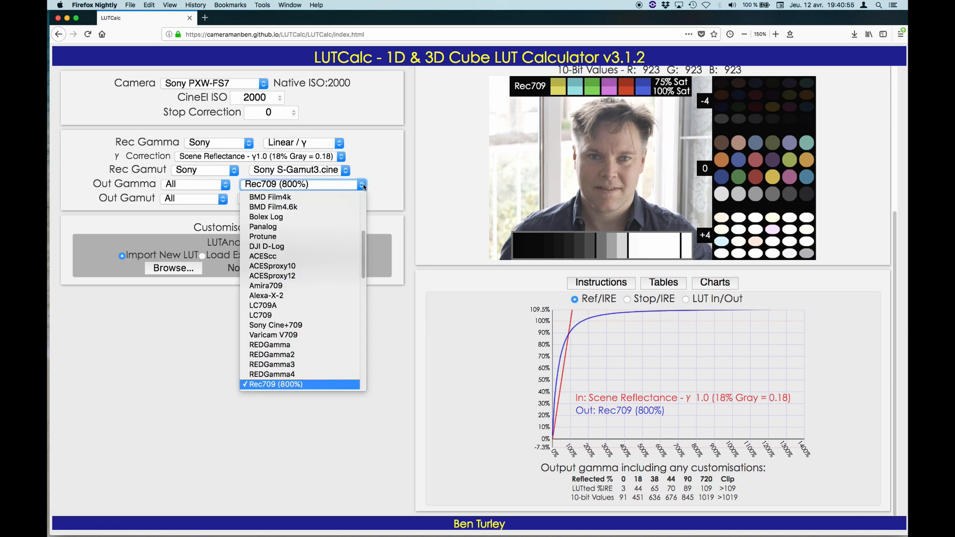
scroll(313, 251, "down", 5)
scroll(313, 251, "down", 10)
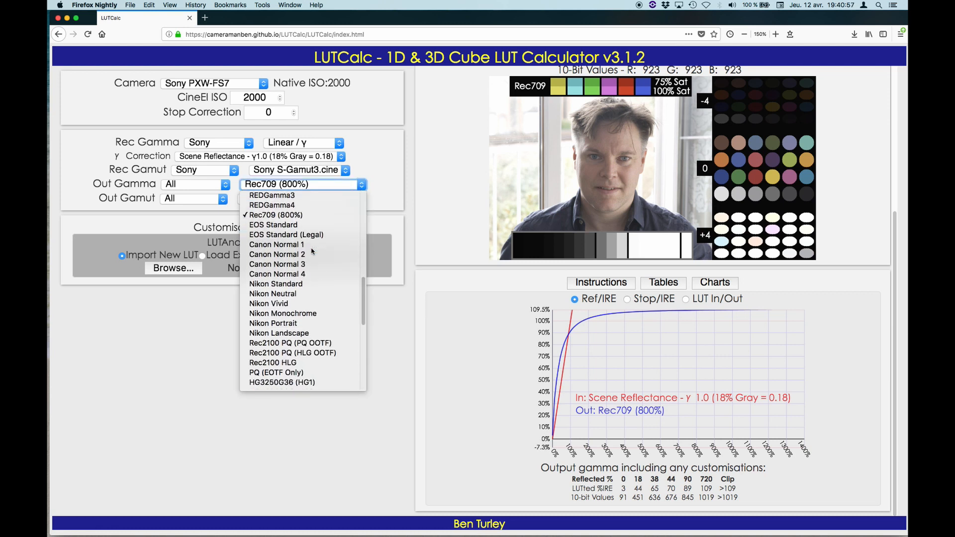
scroll(312, 250, "down", 1)
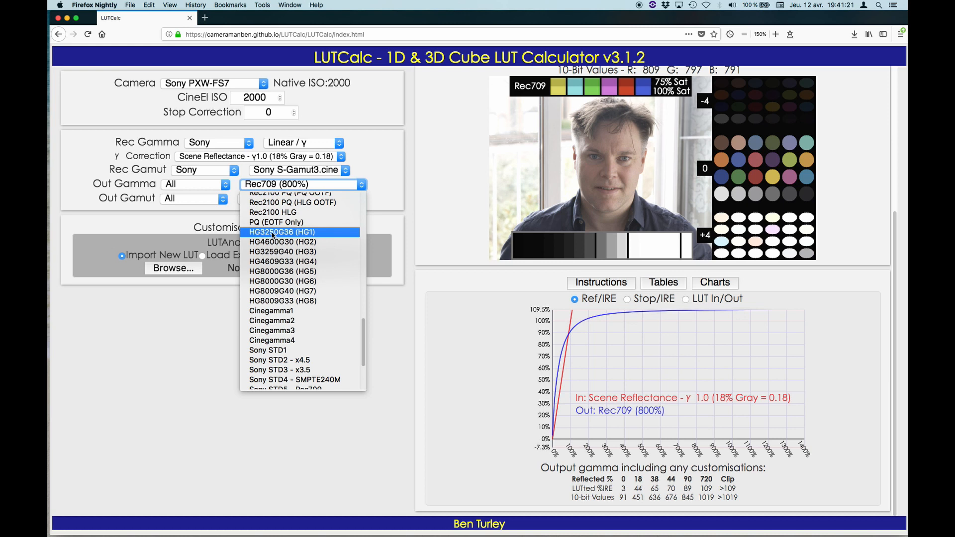
left_click(273, 233)
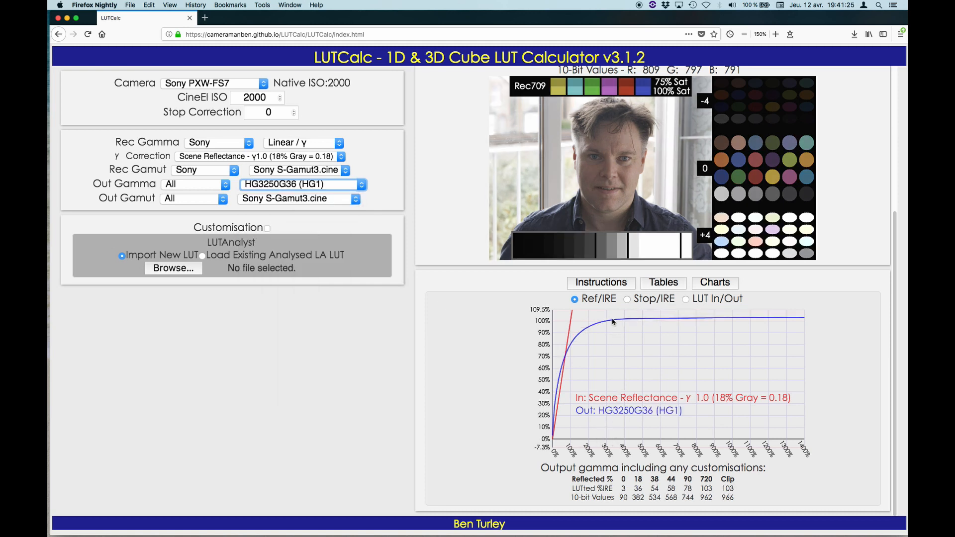
Change the output gamma to the hypergamma HG8009G40 (HG7).
left_click(362, 185)
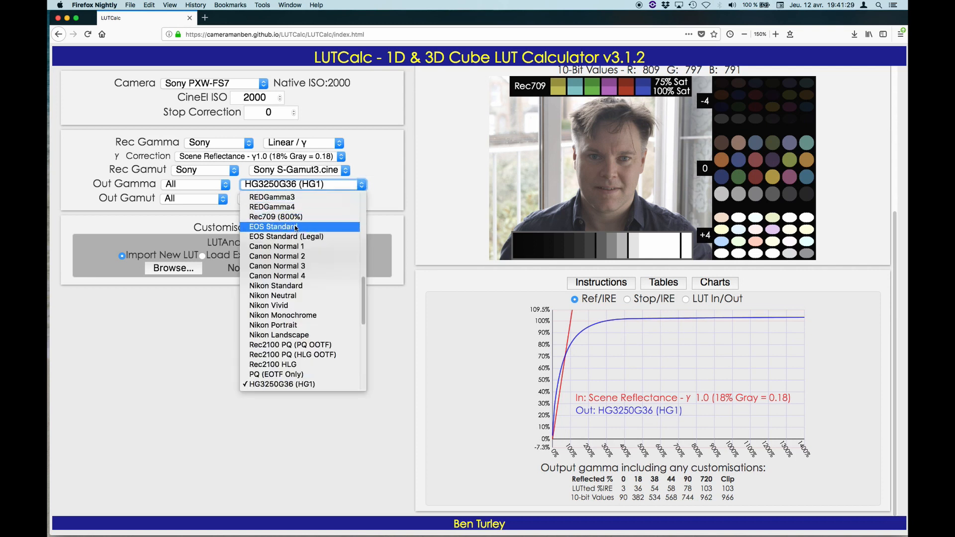
scroll(291, 332, "down", 5)
scroll(292, 332, "down", 3)
scroll(283, 298, "up", 5)
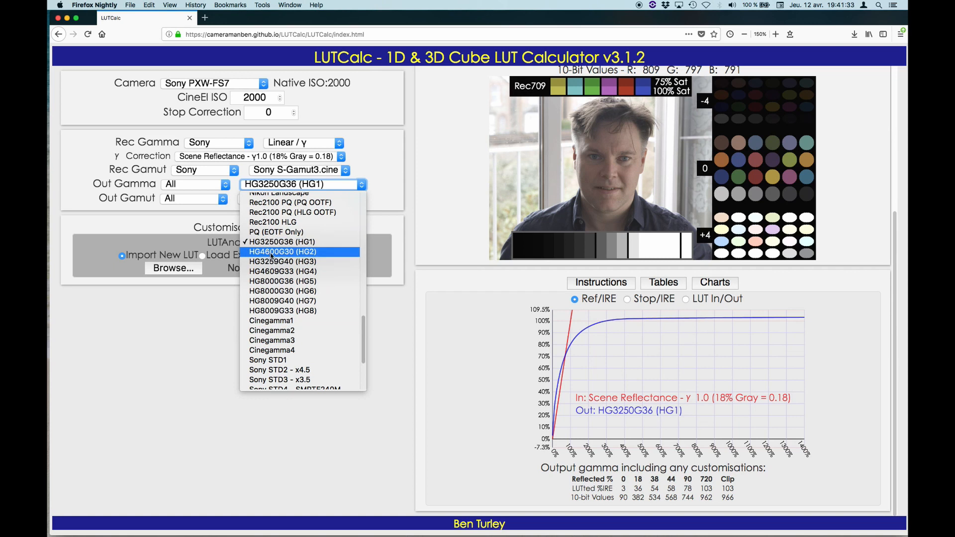
left_click(270, 301)
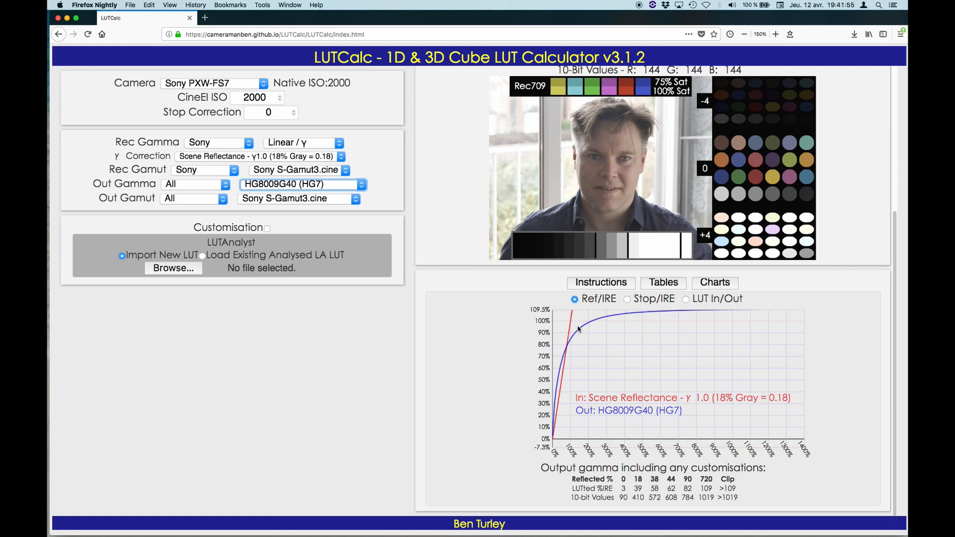
Change the output gamma to the hypergamma HG8000G30 (HG6).
left_click(362, 186)
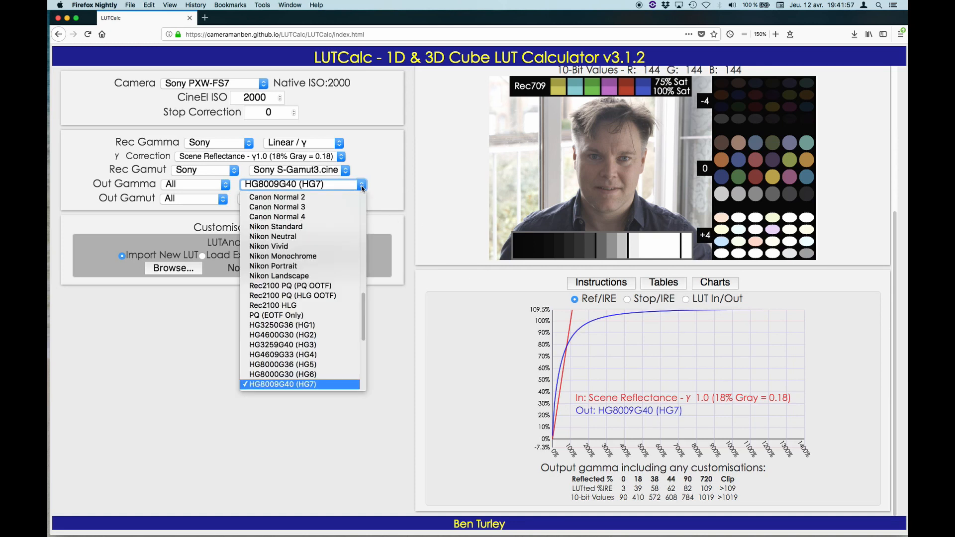
scroll(346, 233, "up", 3)
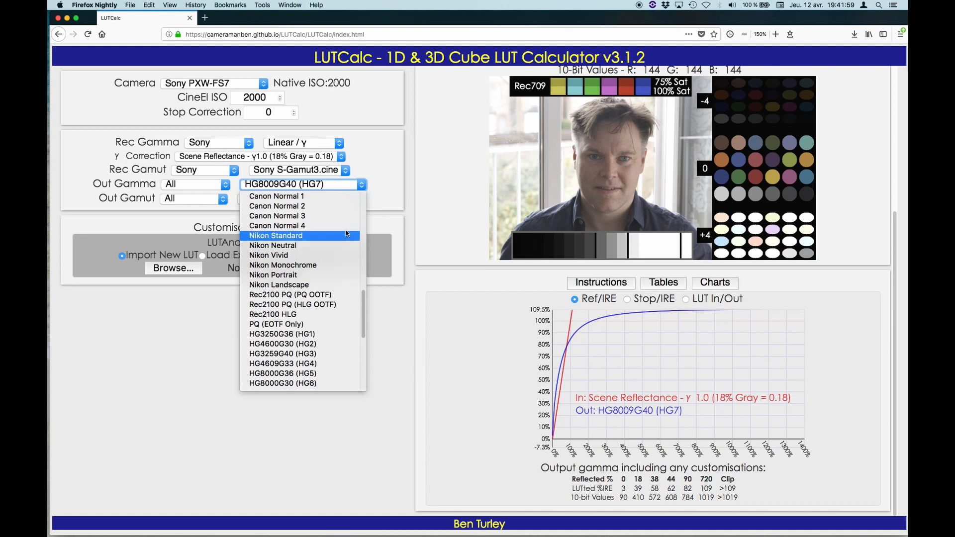
scroll(347, 233, "up", 3)
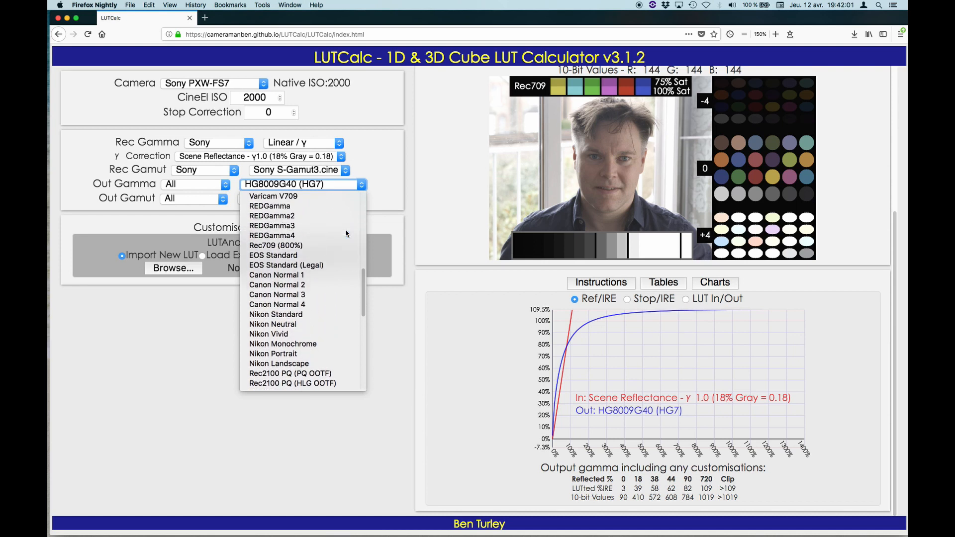
scroll(347, 233, "down", 5)
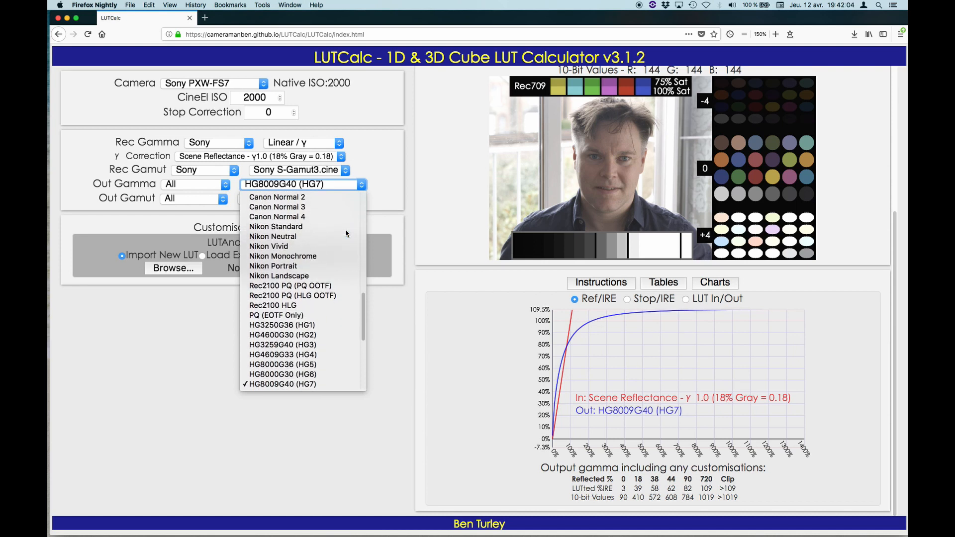
scroll(347, 233, "down", 2)
scroll(299, 230, "down", 2)
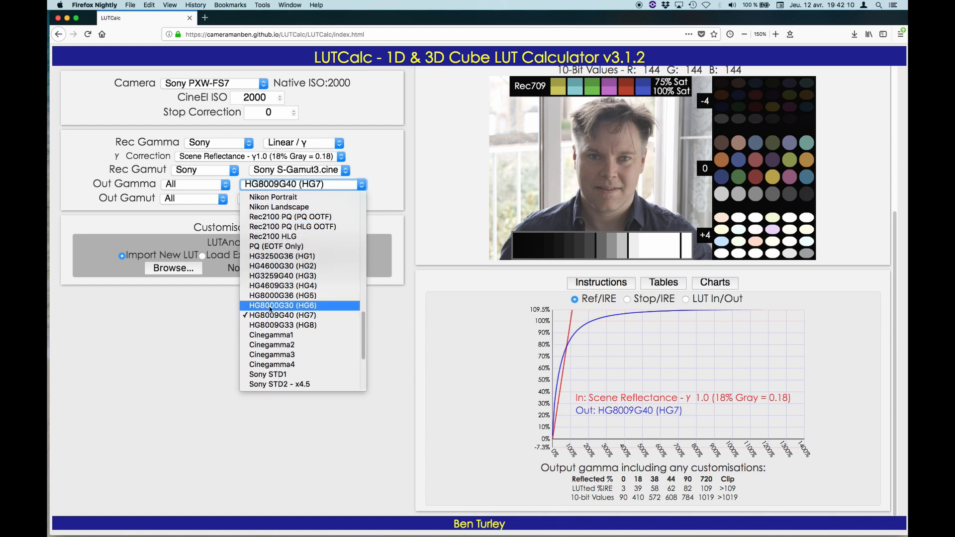
left_click(277, 305)
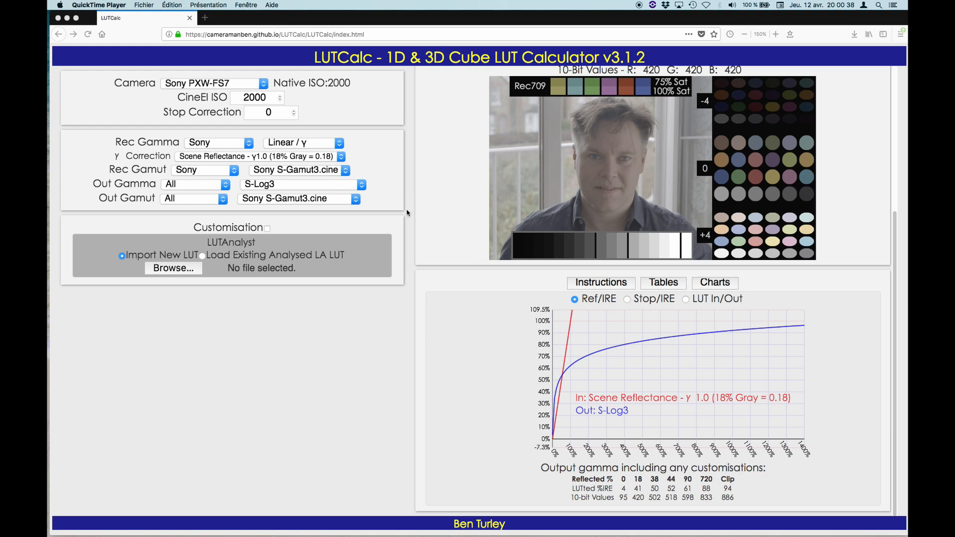
Set the output gamma to S-Log and after that to S-Log2 to compare their curves on the Ref/IRE chart.
left_click(364, 187)
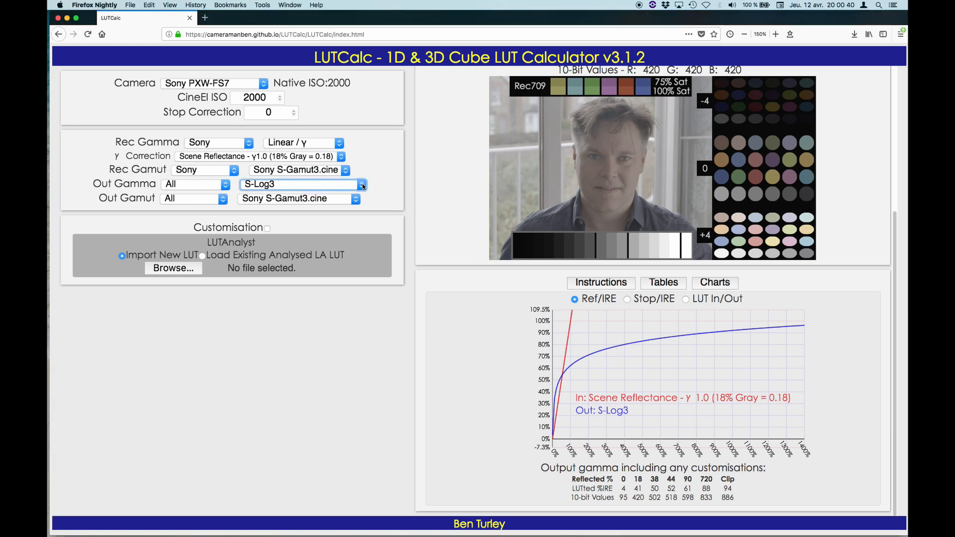
left_click(364, 186)
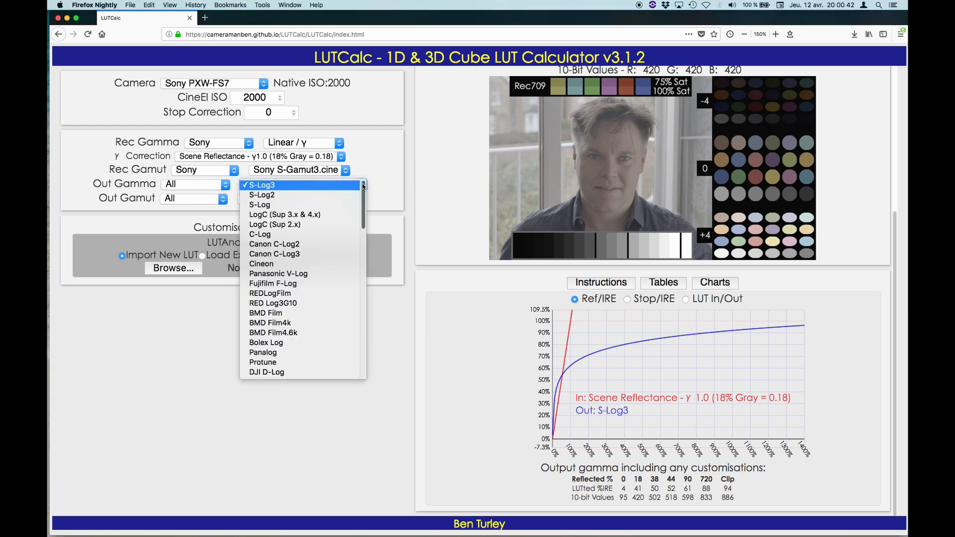
left_click(270, 205)
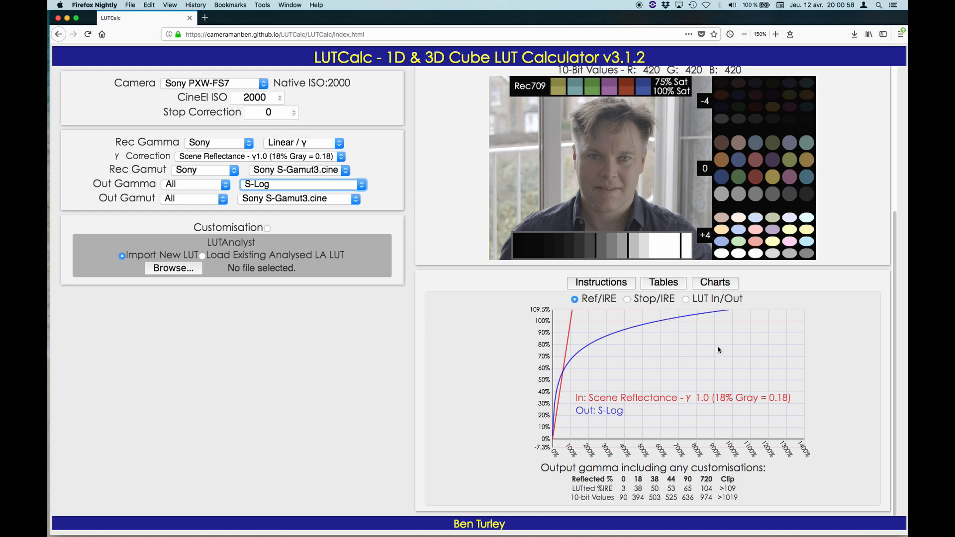
left_click(363, 185)
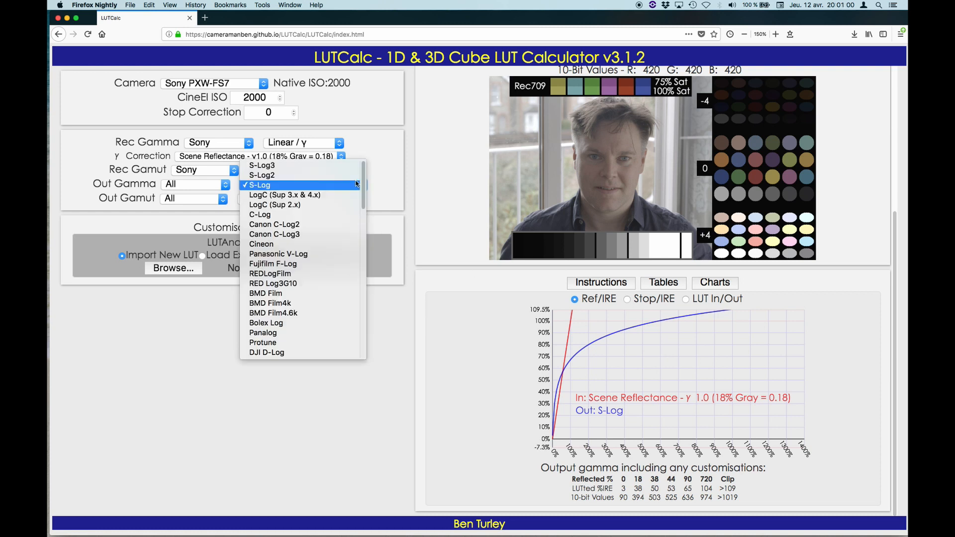
left_click(352, 175)
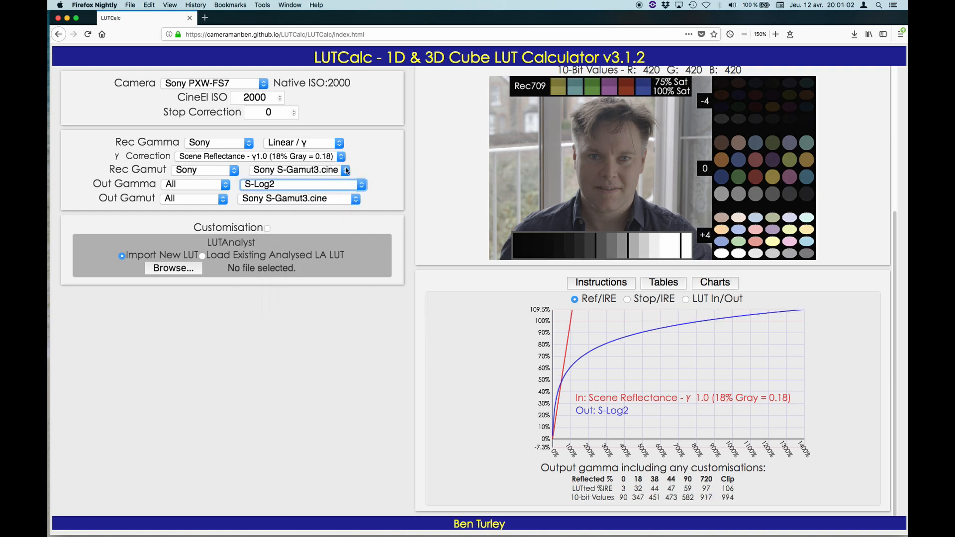
Set the output gamma to S-Log3 and switch the preview to the High Contrast image.
left_click(360, 185)
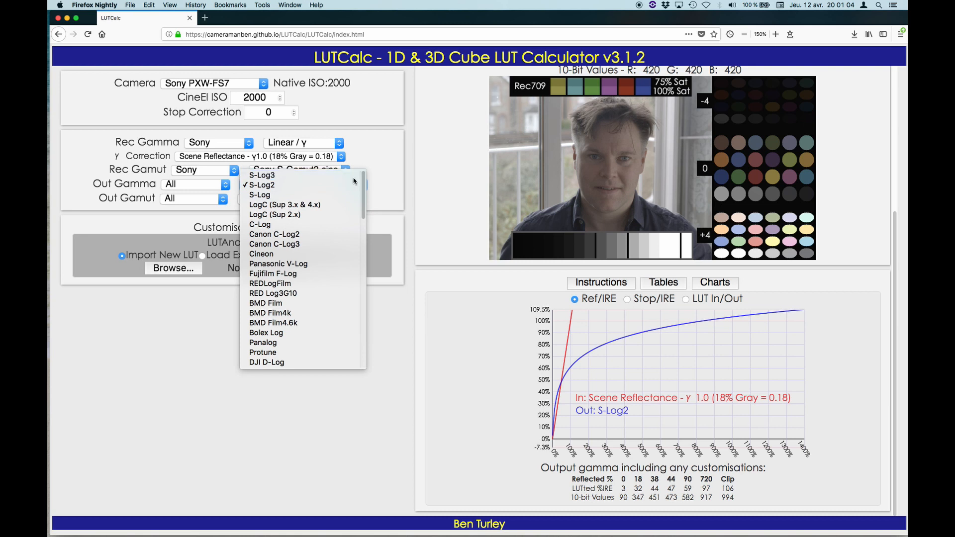
left_click(354, 182)
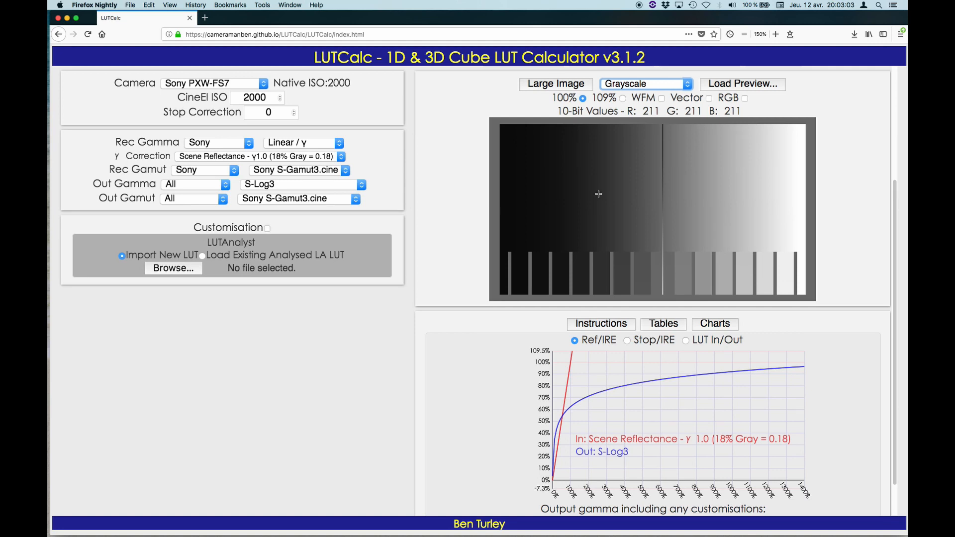
left_click(628, 88)
left_click(633, 97)
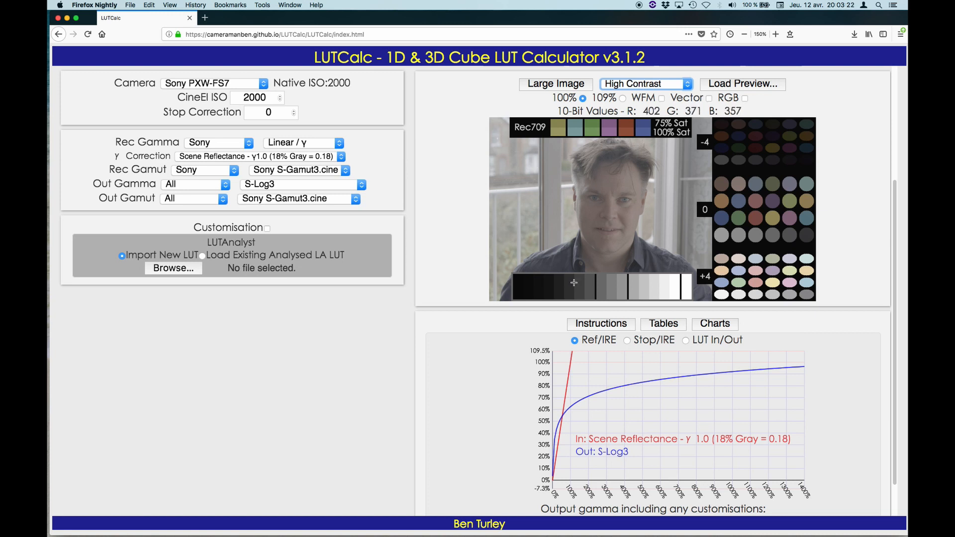
Switch the preview to the Low Contrast image and plot the S-Log3 curve on the Stop/IRE chart.
left_click(628, 84)
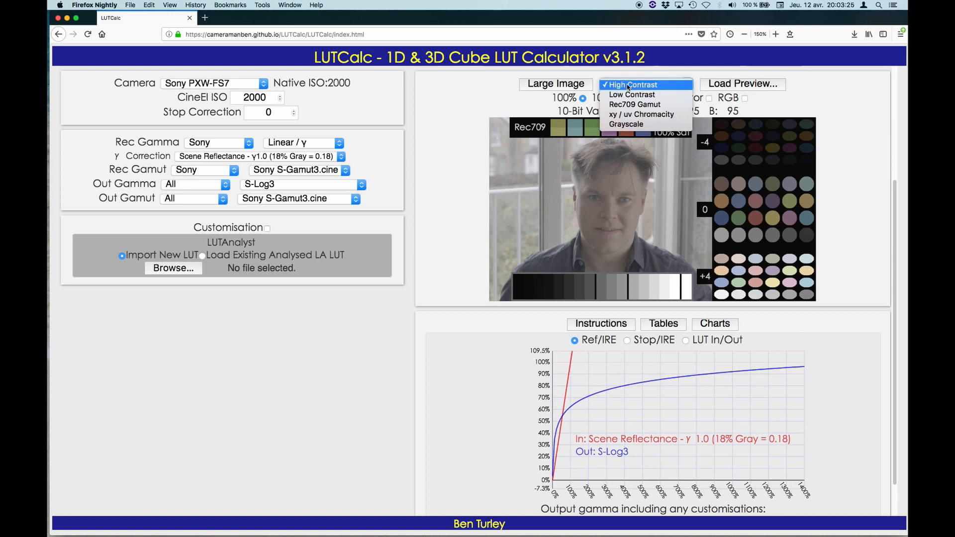
left_click(628, 93)
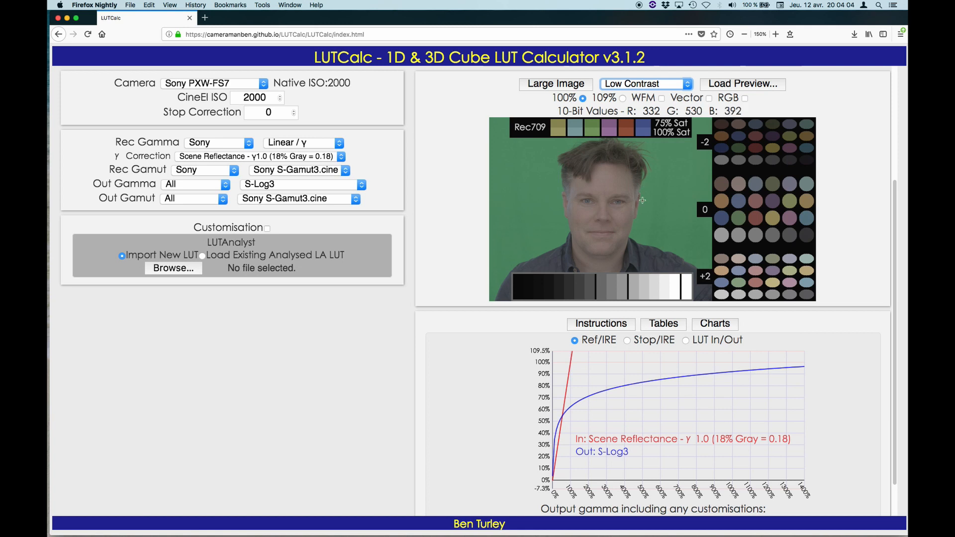
left_click(627, 340)
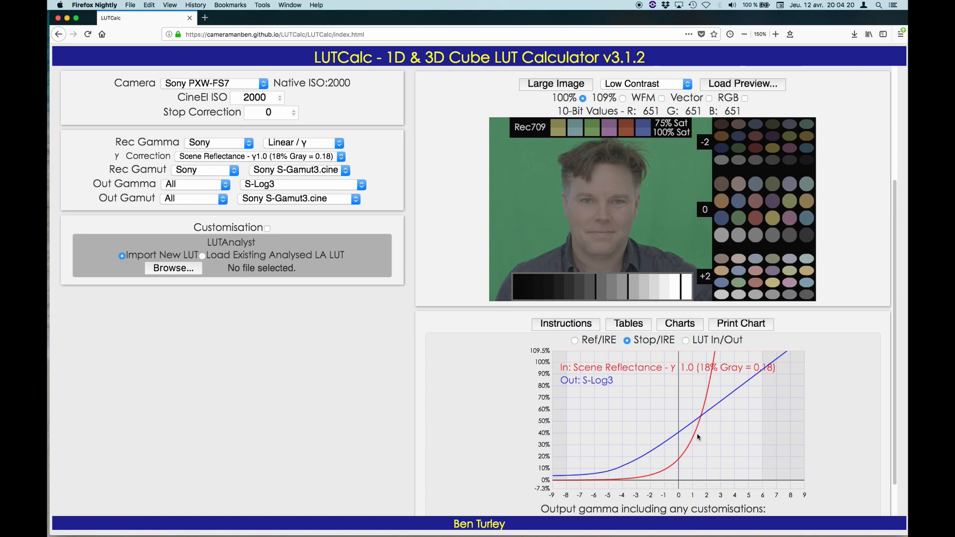
scroll(698, 437, "down", 2)
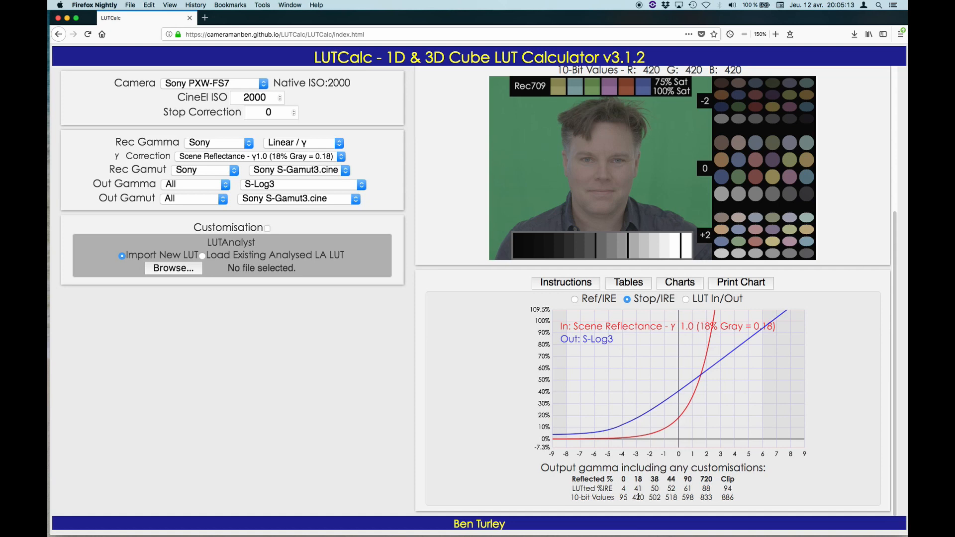
Change the output gamma to Rec709 (800%) and compare its Stop/IRE curve with the High Contrast preview image.
left_click(360, 185)
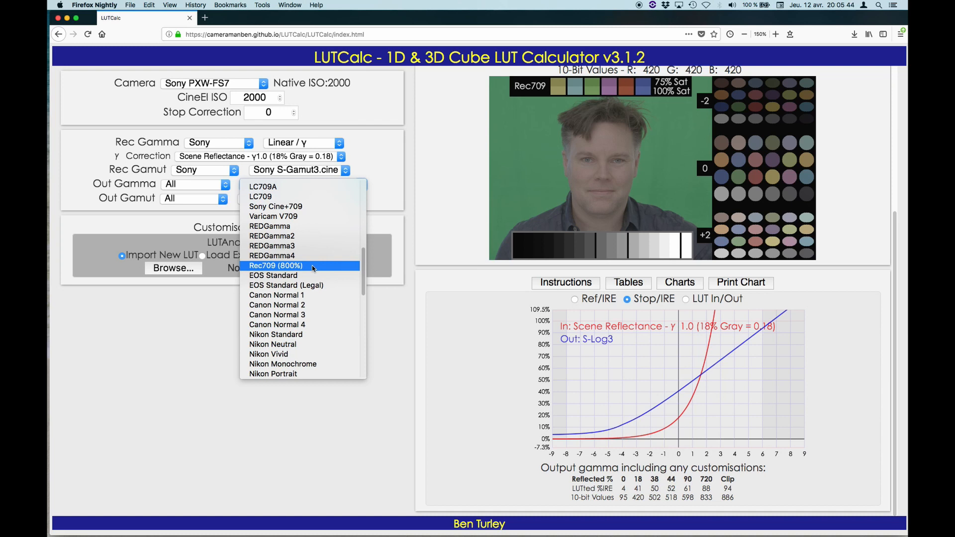
left_click(312, 266)
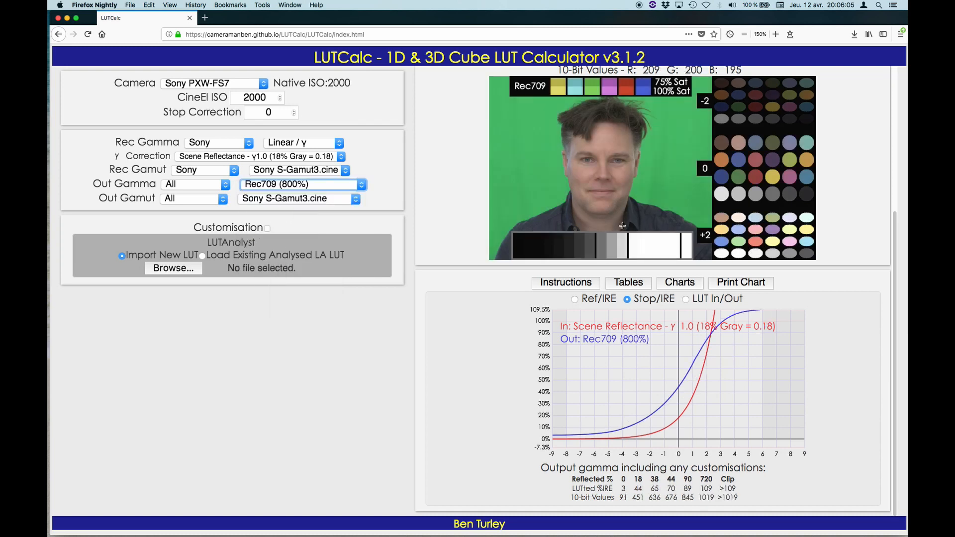
scroll(623, 226, "up", 4)
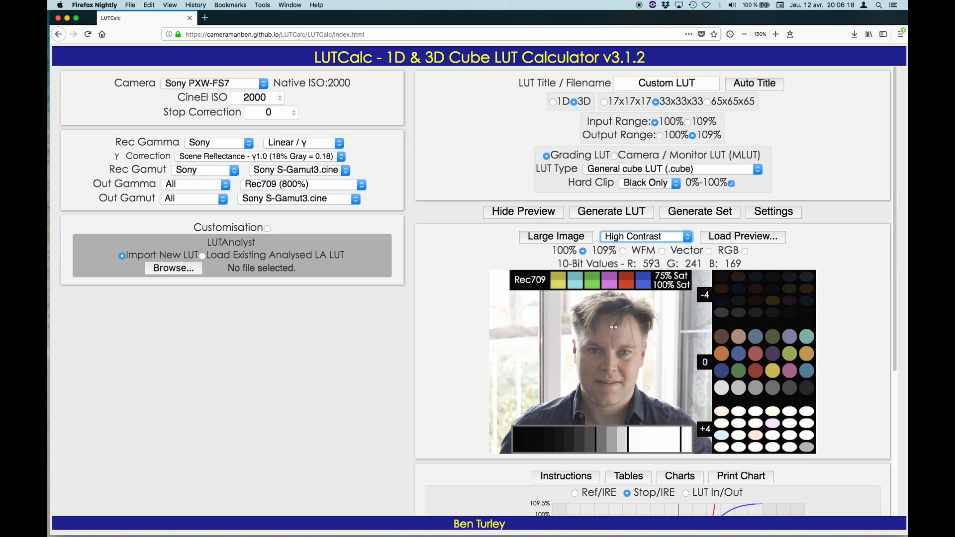
scroll(632, 232, "down", 4)
scroll(617, 289, "down", 1)
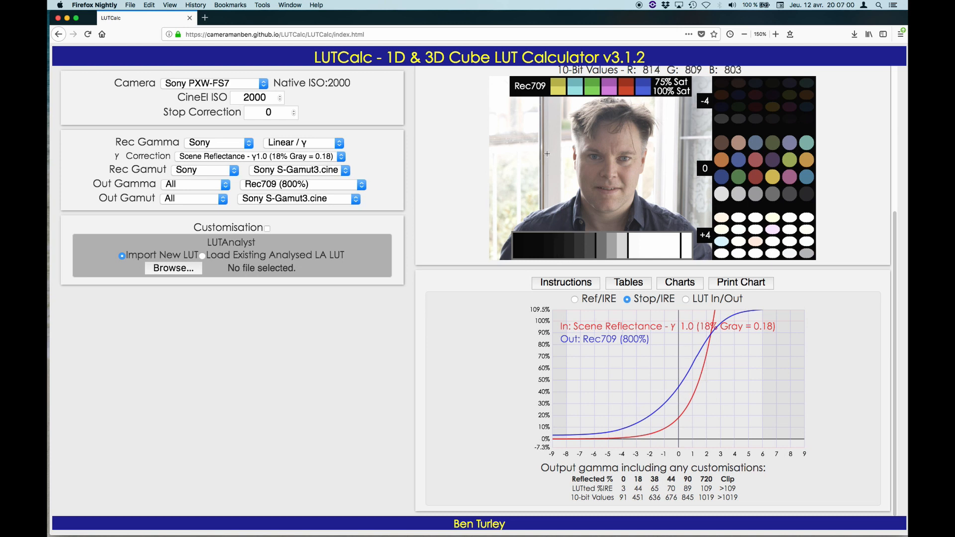
Return the output gamma to S-Log3 for the High Contrast preview and Stop/IRE chart.
left_click(323, 184)
scroll(341, 279, "up", 10)
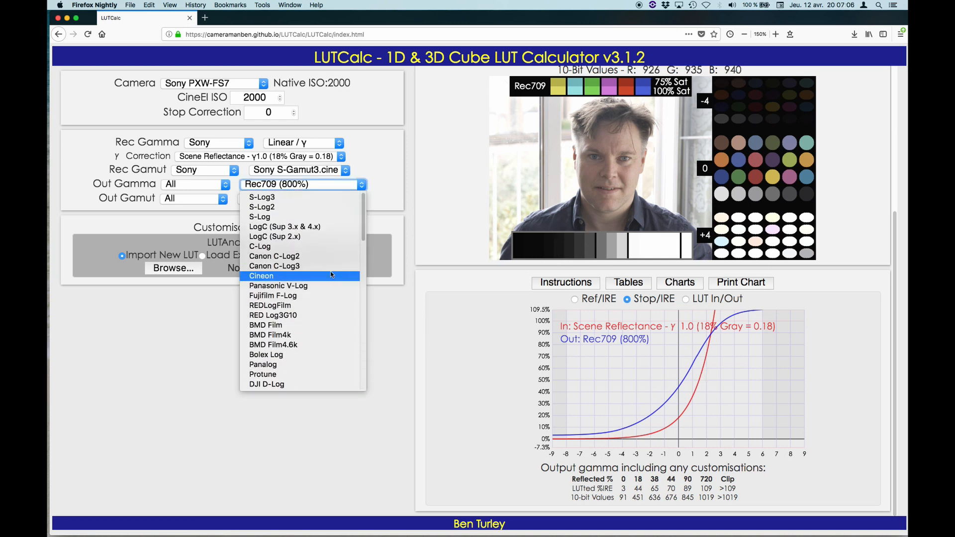
left_click(302, 197)
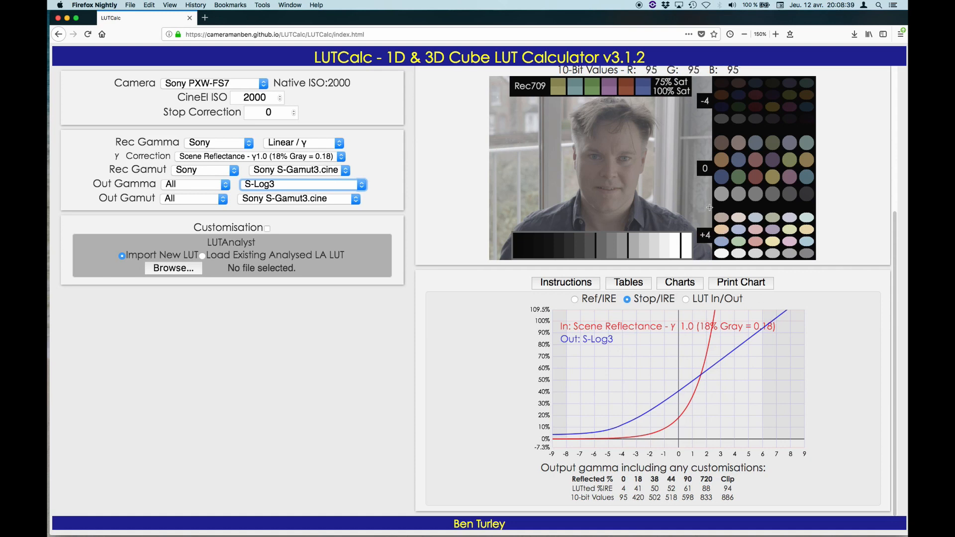
Switch the preview to the Low Contrast image, with the Stop/IRE chart in view.
scroll(646, 142, "up", 3)
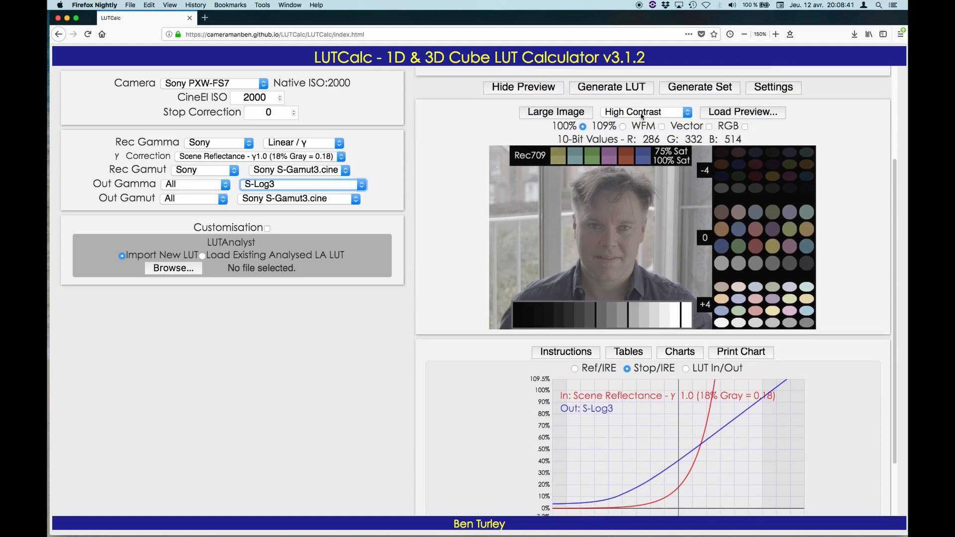
left_click(642, 112)
left_click(639, 122)
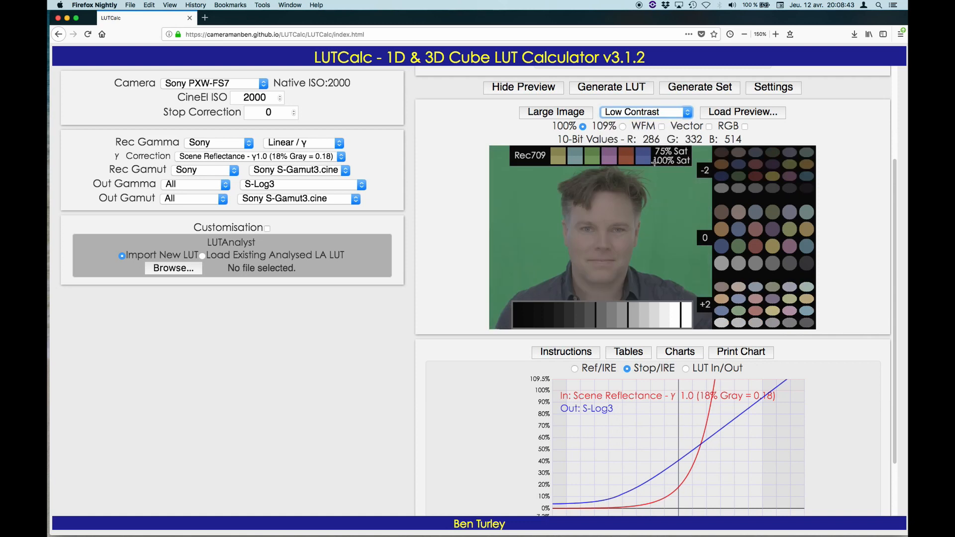
scroll(680, 247, "down", 2)
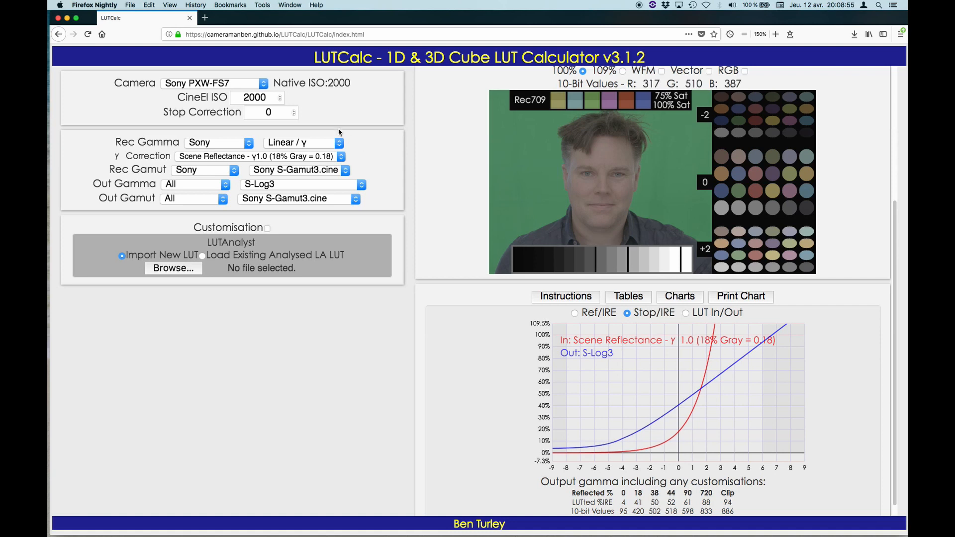
Lower the stop correction to -3, raise it to -1, and finally set it to -2 to compare exposures.
left_click(294, 116)
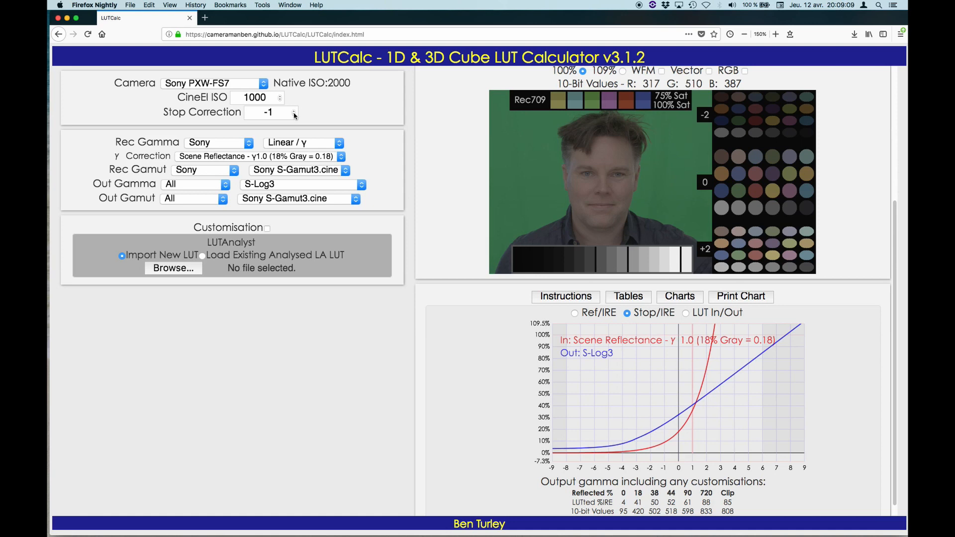
left_click(294, 115)
left_click(294, 116)
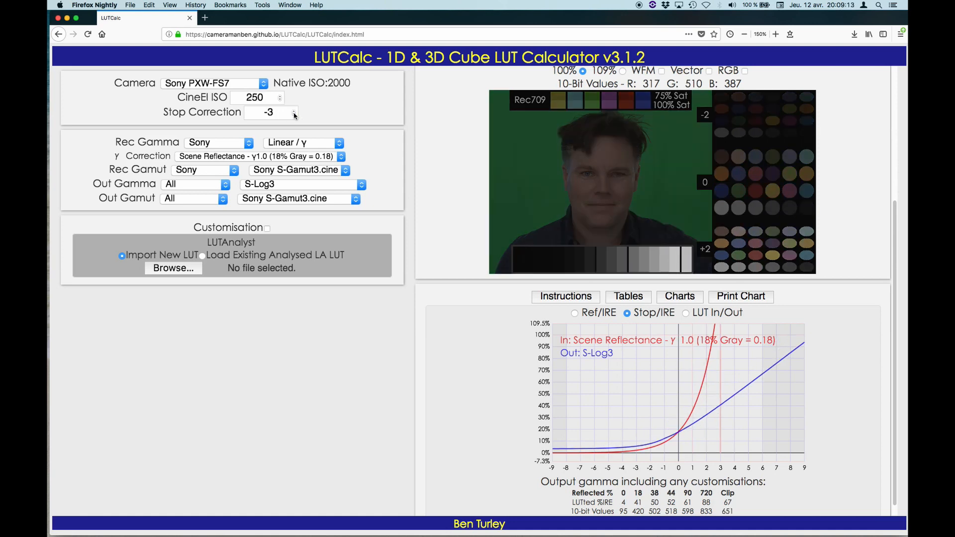
left_click(294, 111)
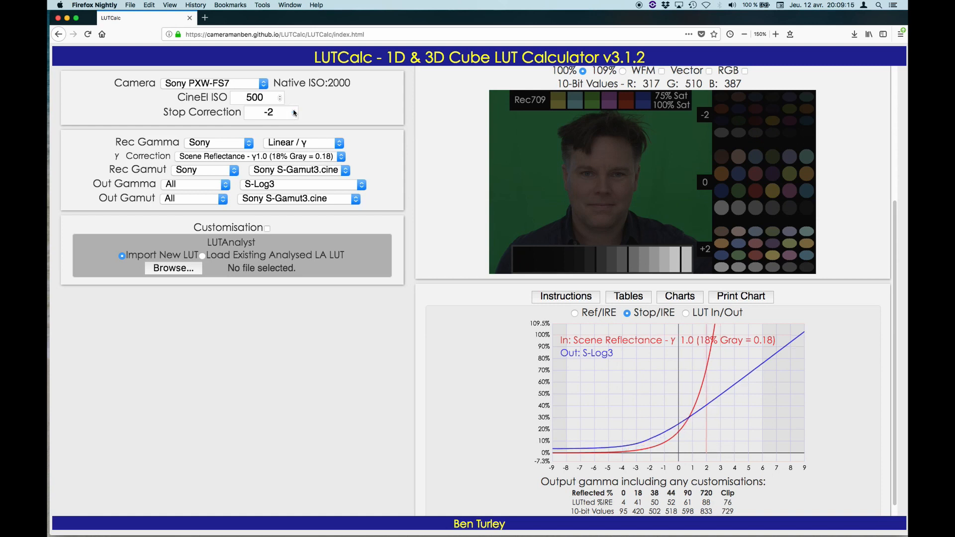
left_click(294, 111)
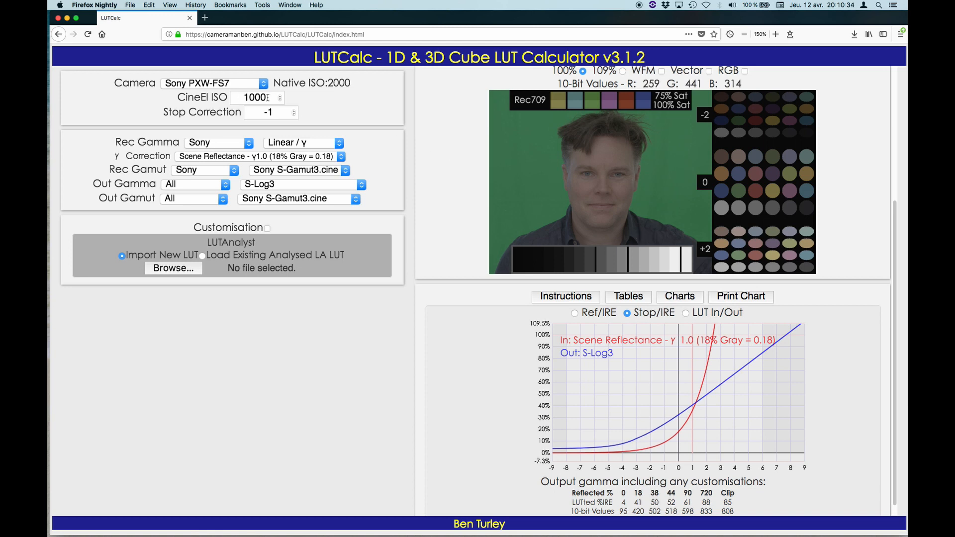
left_click(294, 115)
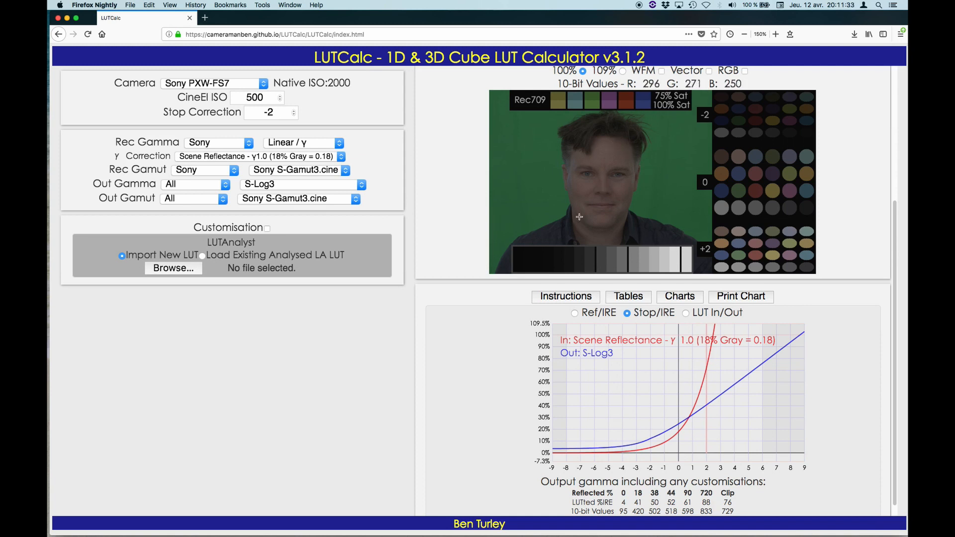
Switch the preview to the High Contrast image to judge the -2 stop correction.
scroll(579, 219, "up", 3)
left_click(636, 235)
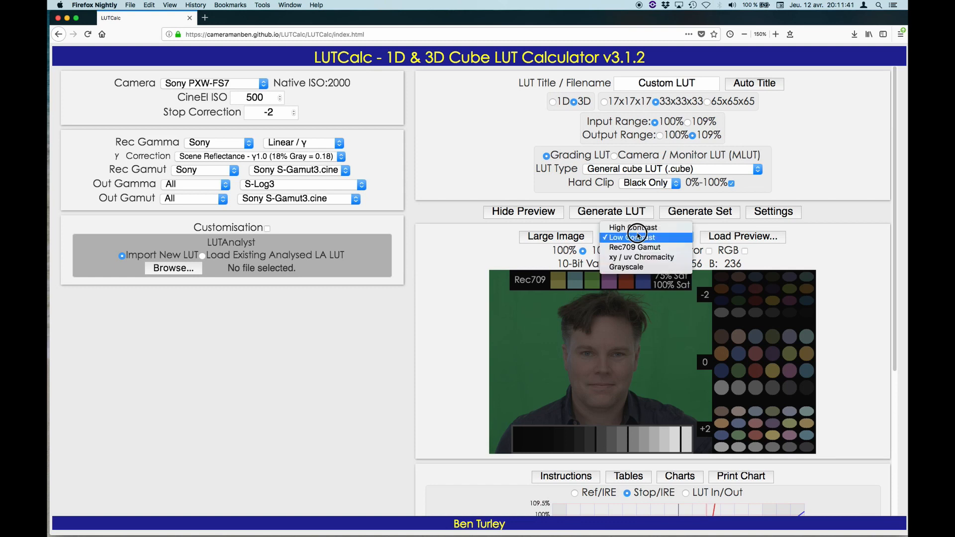
left_click(638, 229)
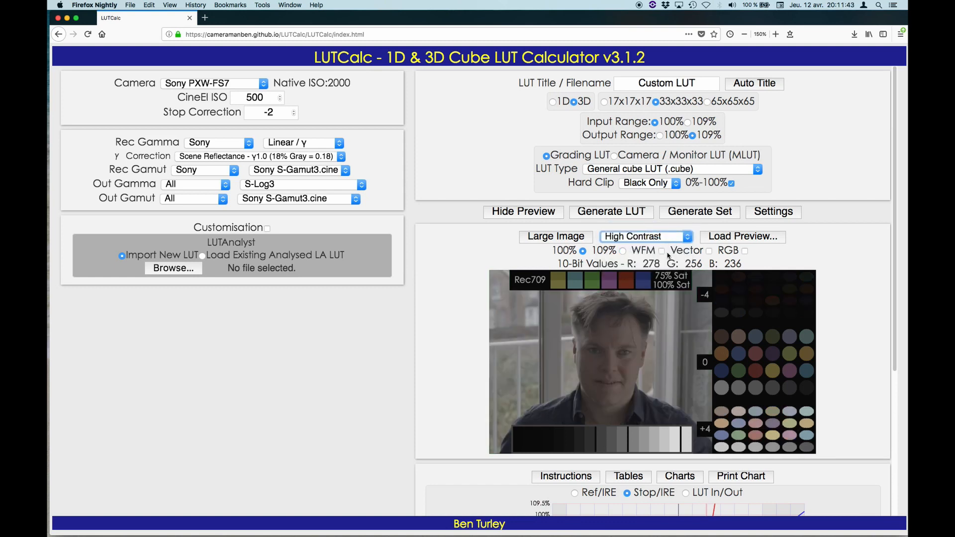
scroll(642, 190, "down", 3)
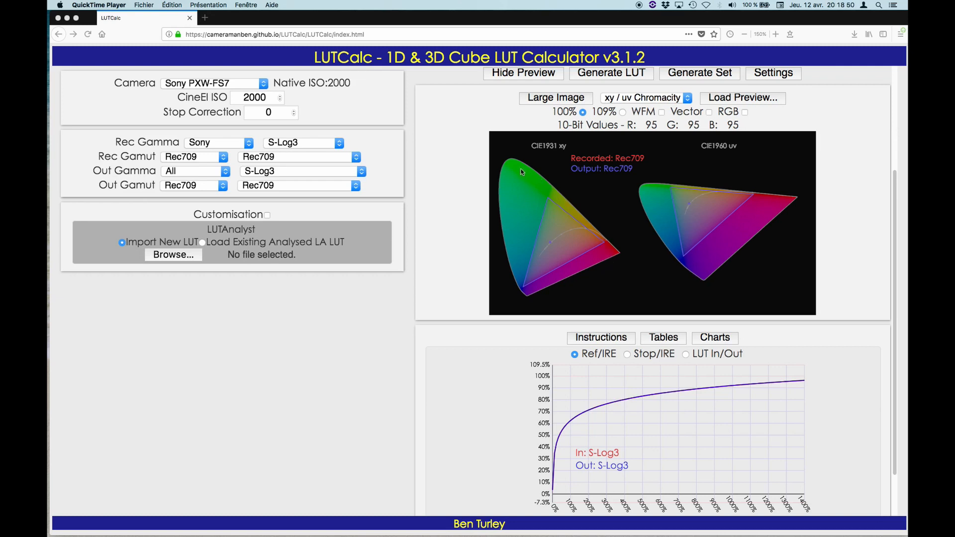
Choose Sony as the recorded gamut family and set the recorded gamut to Sony S-Gamut on the chromaticity diagrams.
left_click(219, 158)
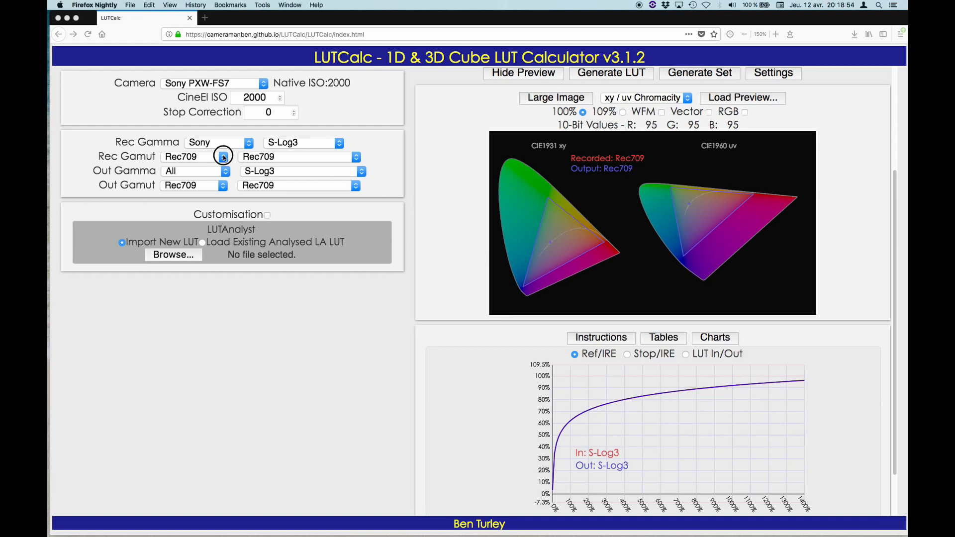
left_click(217, 158)
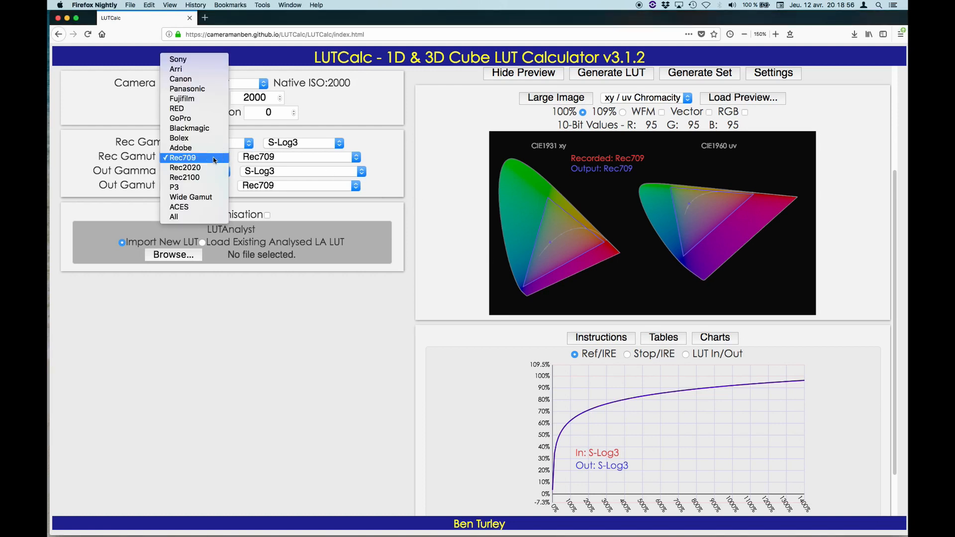
left_click(201, 63)
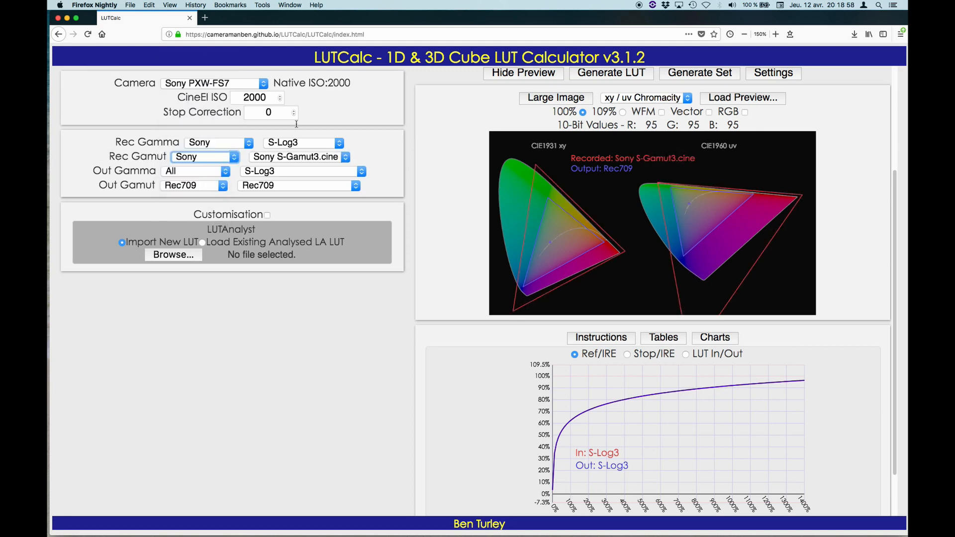
left_click(343, 159)
left_click(319, 179)
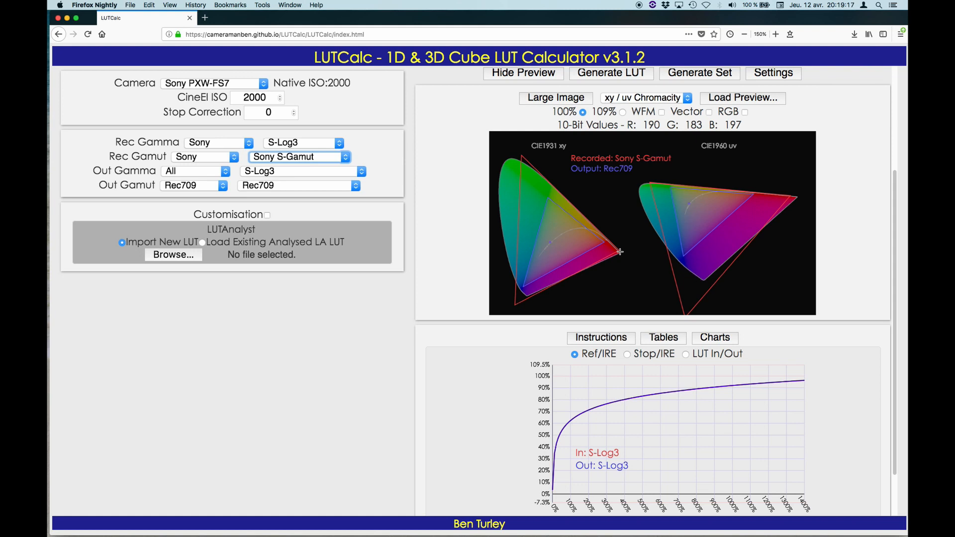
Change the recorded gamut to Sony S-Gamut3 and after that to Sony S-Gamut3.cine to compare them with Rec709.
left_click(344, 158)
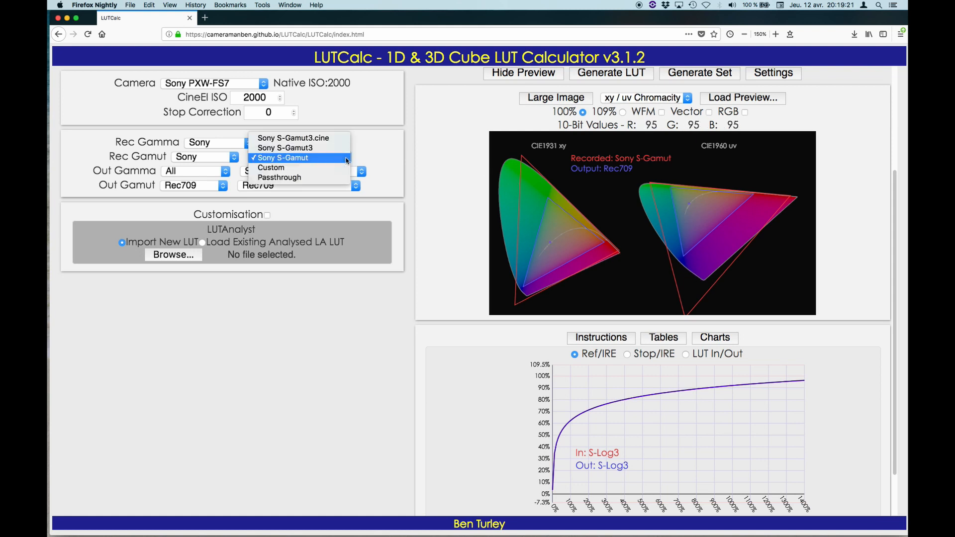
left_click(342, 149)
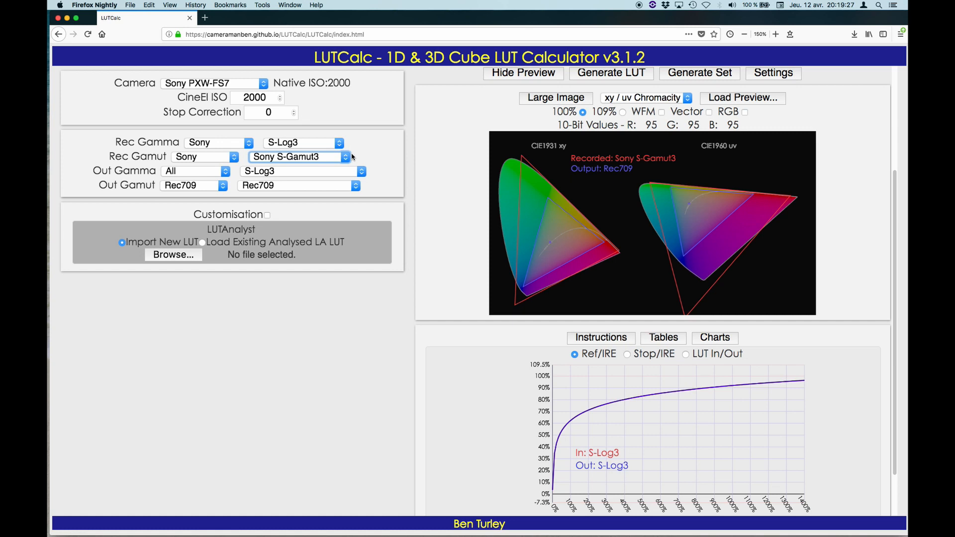
left_click(347, 158)
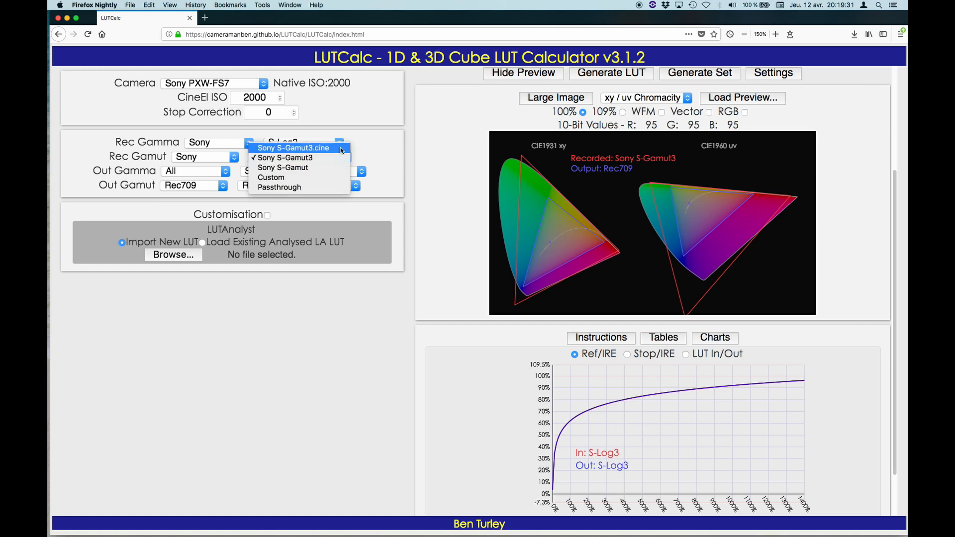
left_click(342, 149)
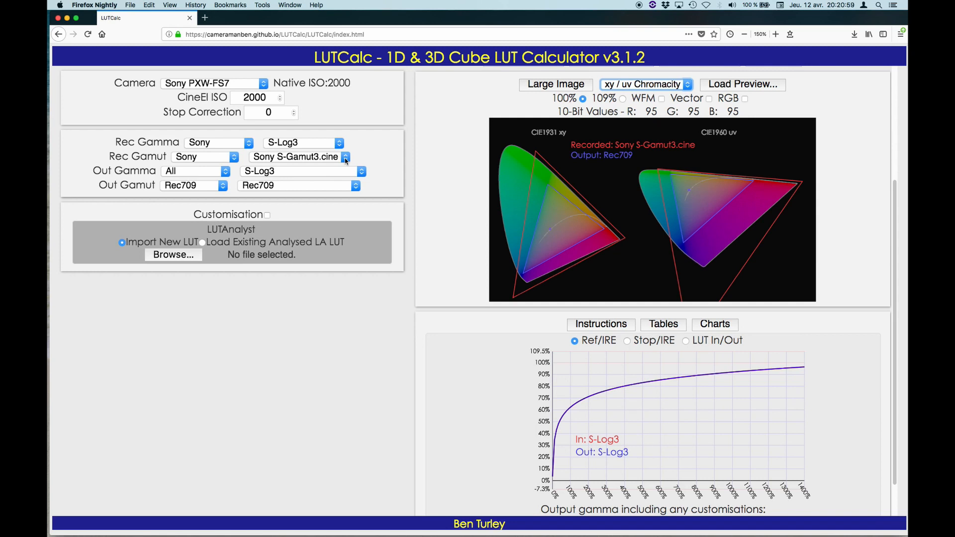
Switch the preview from the chromaticity diagrams to the High Contrast image.
scroll(583, 103, "up", 3)
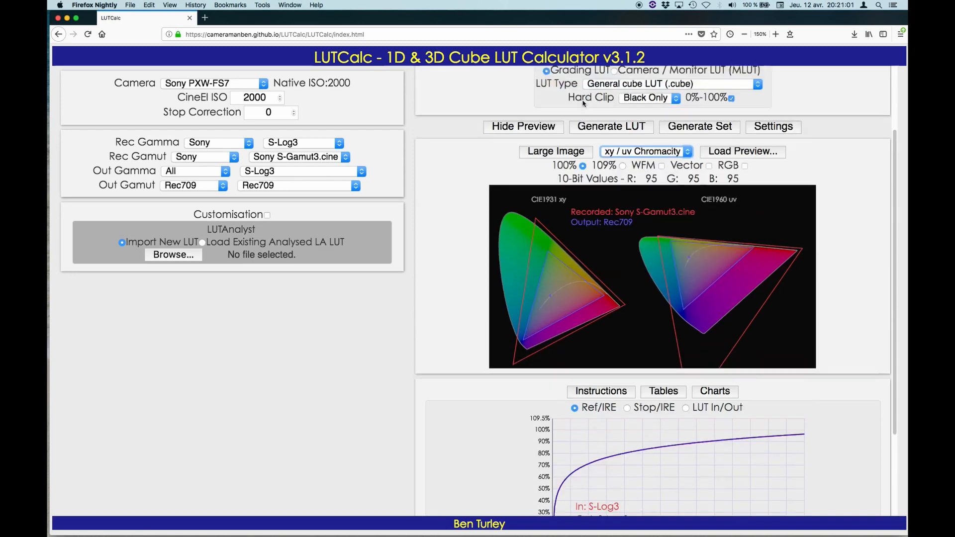
scroll(583, 103, "up", 2)
left_click(647, 167)
left_click(634, 136)
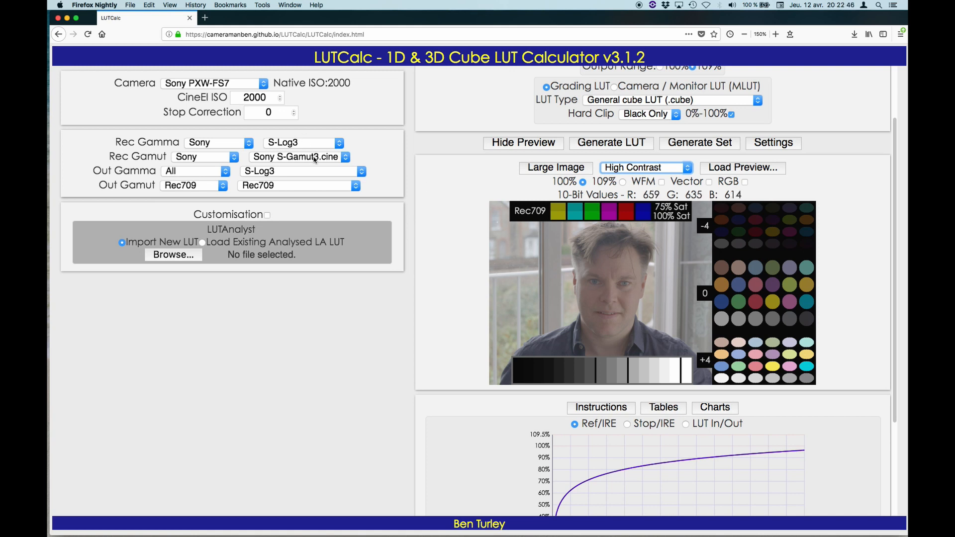
Set the output gamma family to Sony and the output gamma to Rec709 (800%).
left_click(200, 172)
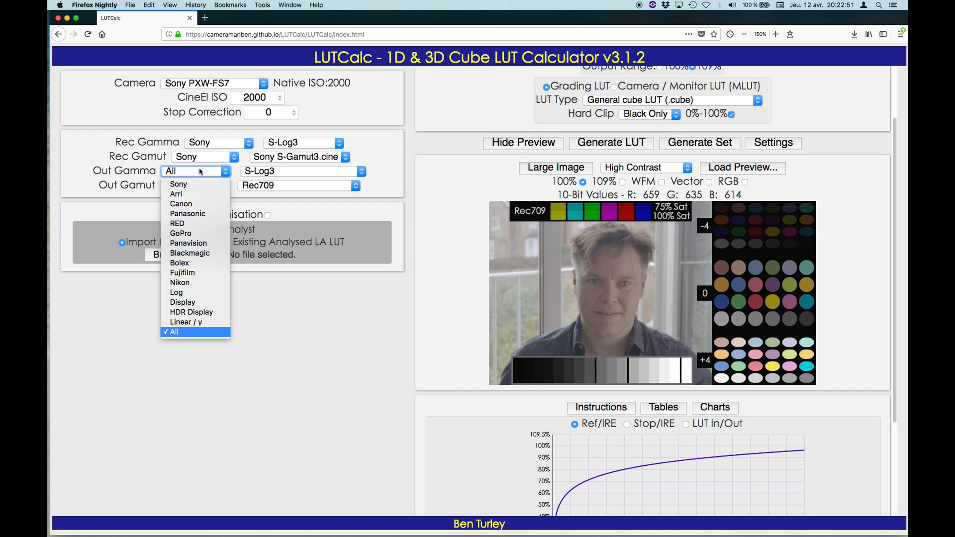
left_click(201, 171)
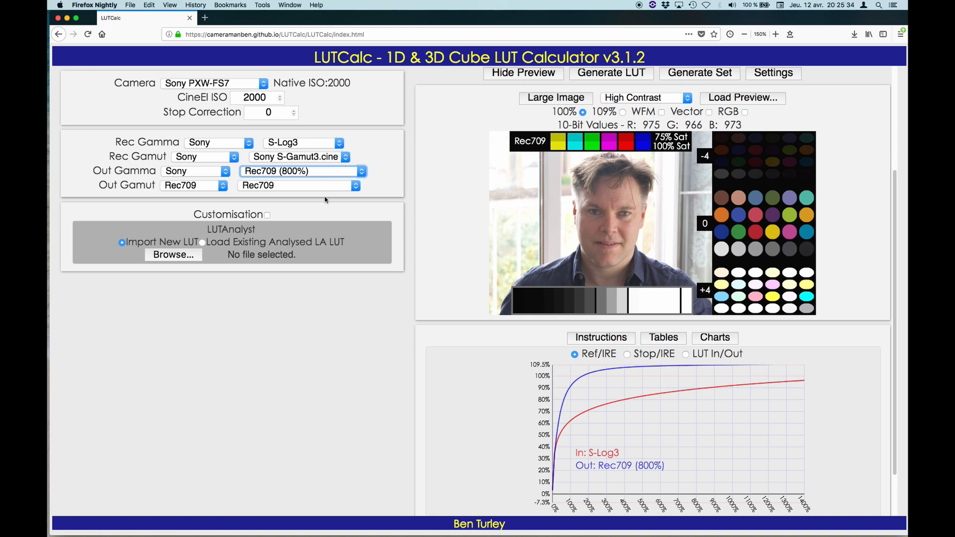
Switch the LUT format to 1D to compare its options, and return it to 3D.
scroll(471, 239, "up", 3)
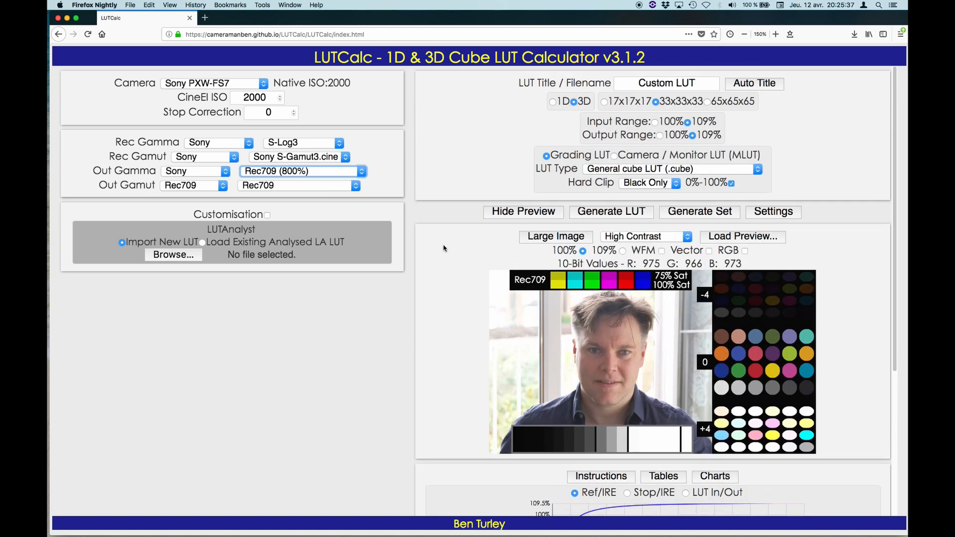
left_click(552, 101)
left_click(599, 103)
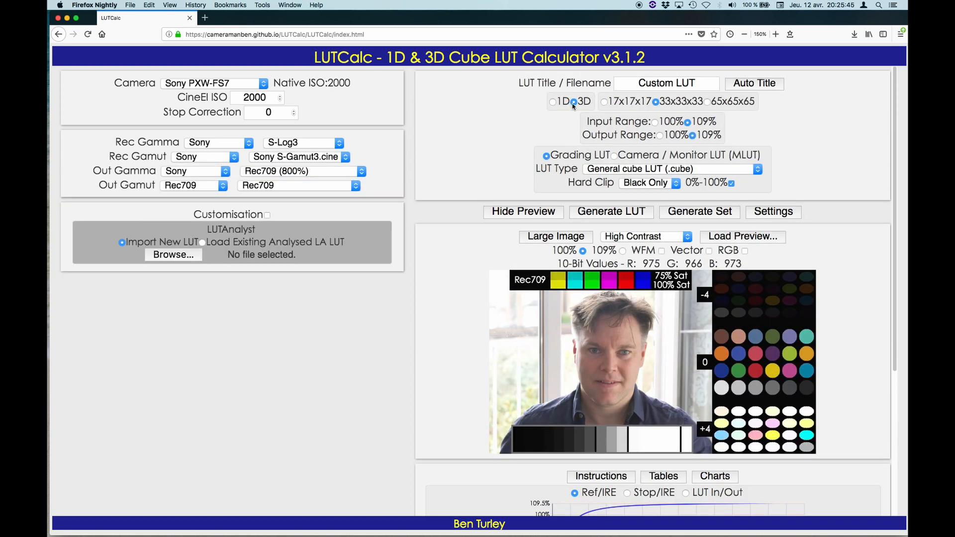
left_click(553, 102)
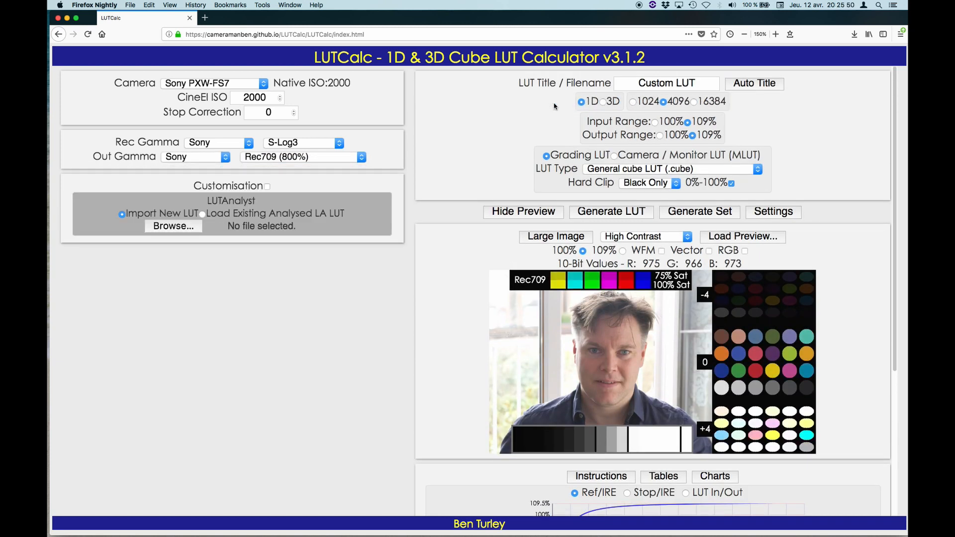
left_click(603, 103)
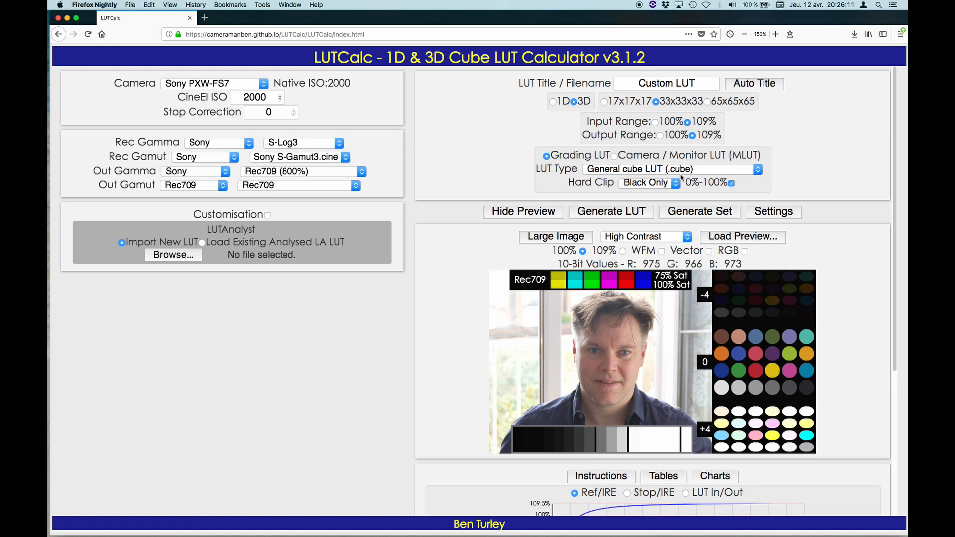
Replace the Custom LUT title with an automatically generated one and look through the full name.
left_click_drag(696, 84, 619, 84)
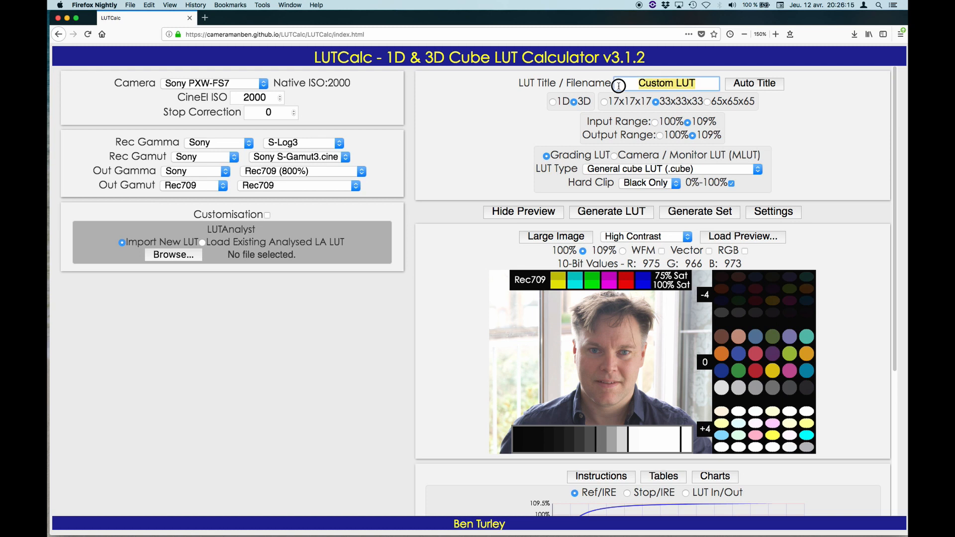
left_click(746, 88)
left_click(620, 84)
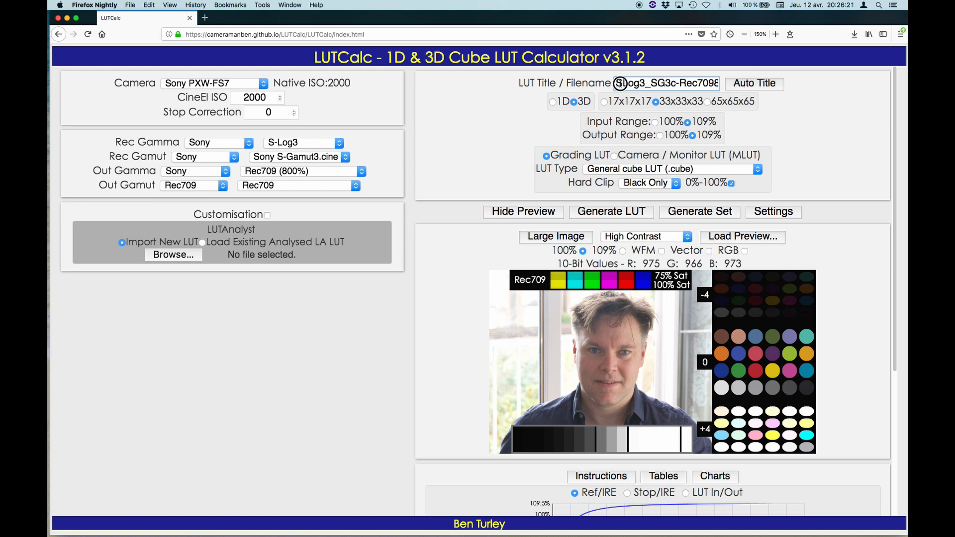
left_click_drag(620, 83, 719, 84)
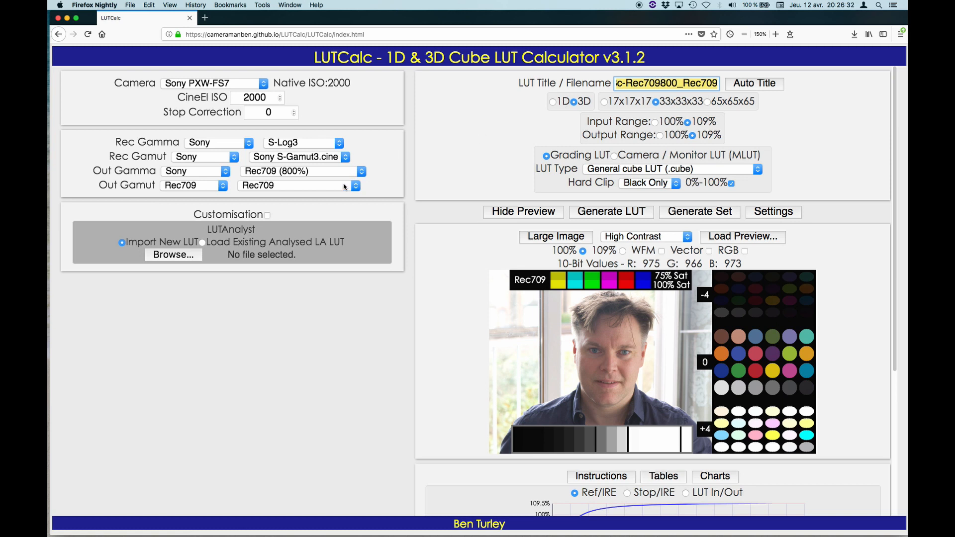
Generate the 33x33x33 3D LUT as a .cube file and open it in TextEdit.
left_click(611, 211)
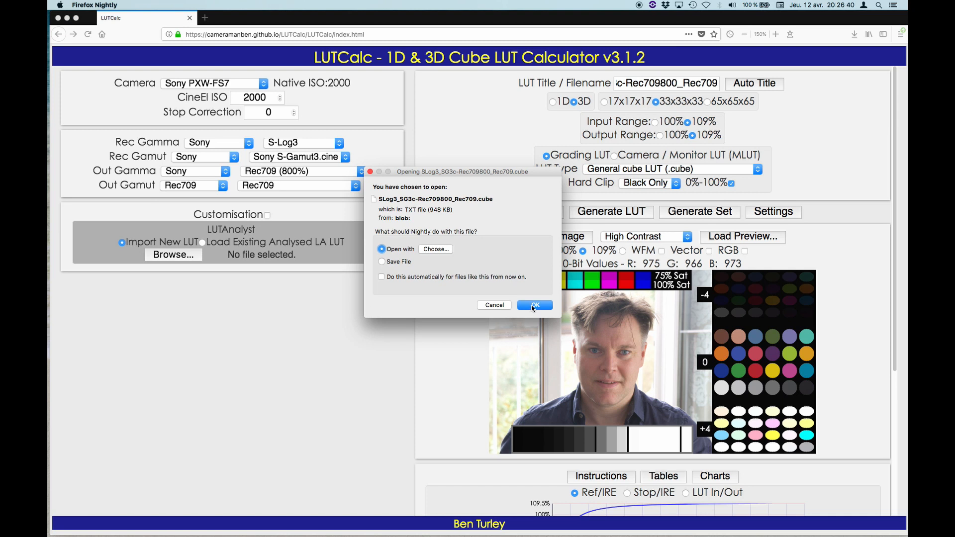
left_click(531, 305)
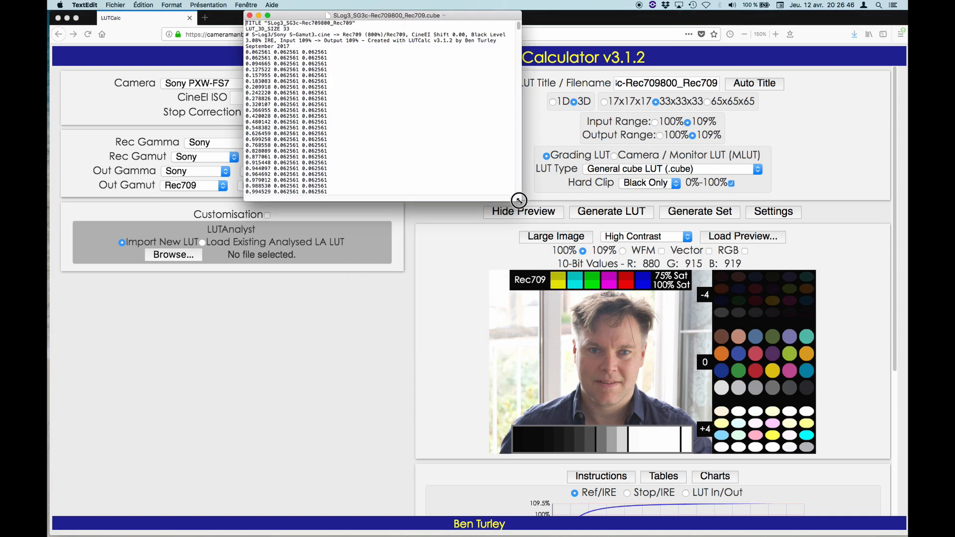
Enlarge the .cube file's text window, examine the header and the rows of RGB values, and close the file.
left_click_drag(520, 200, 557, 507)
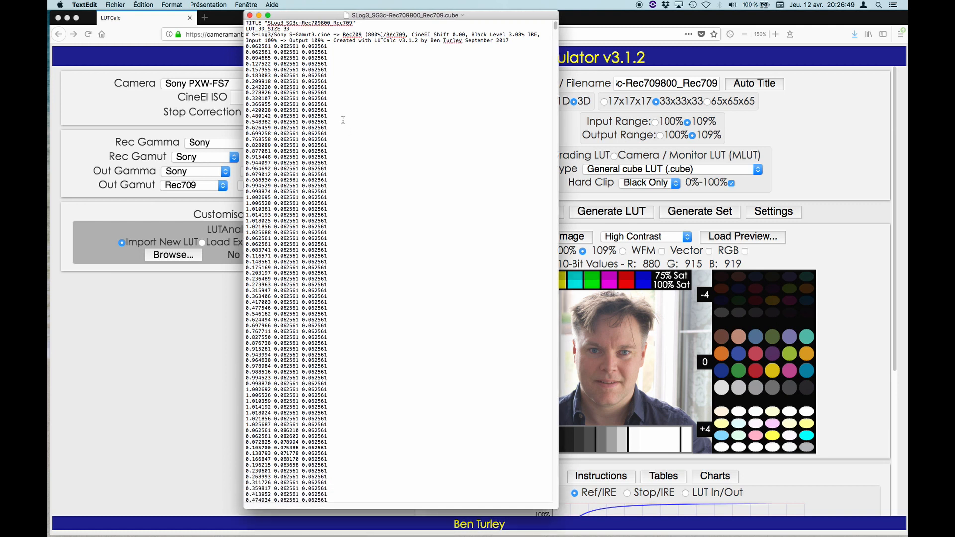
scroll(319, 96, "down", 15)
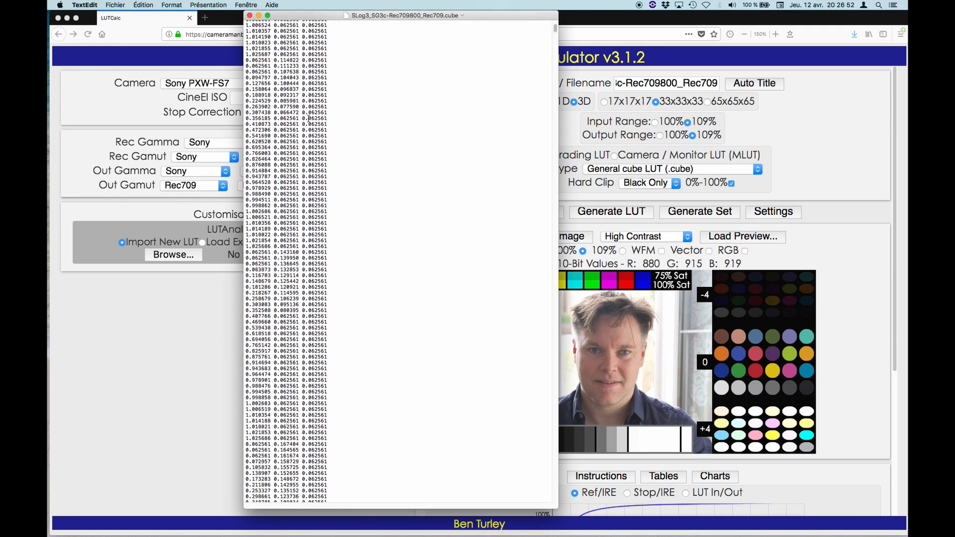
scroll(309, 118, "down", 10)
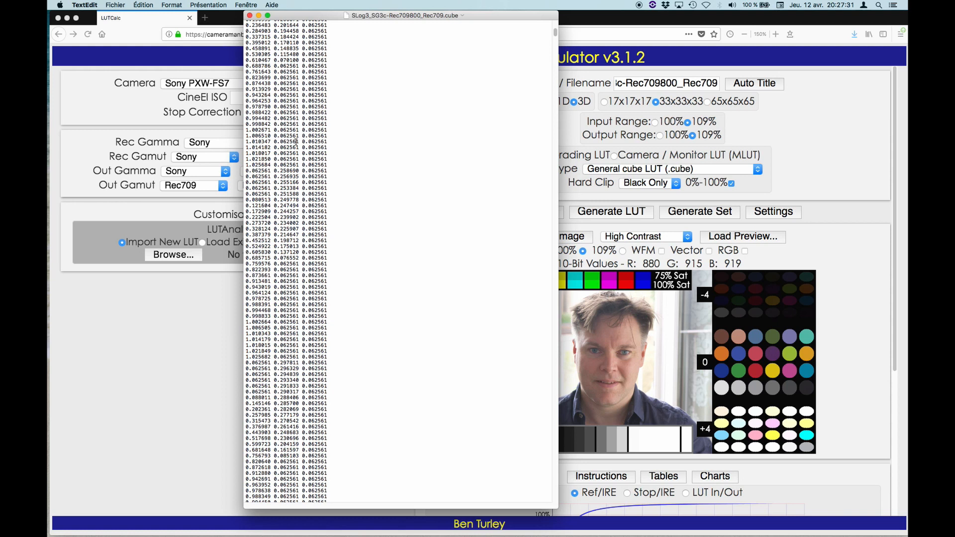
left_click(250, 15)
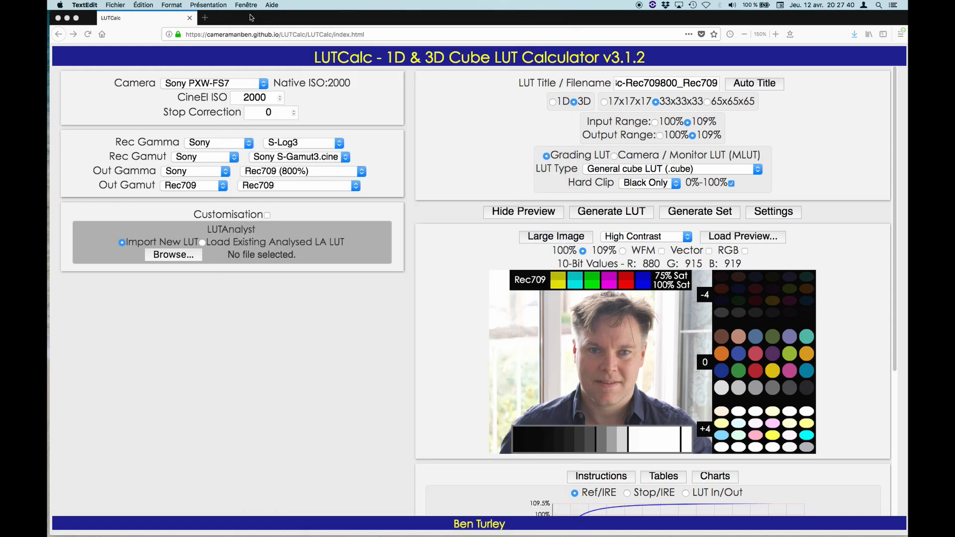